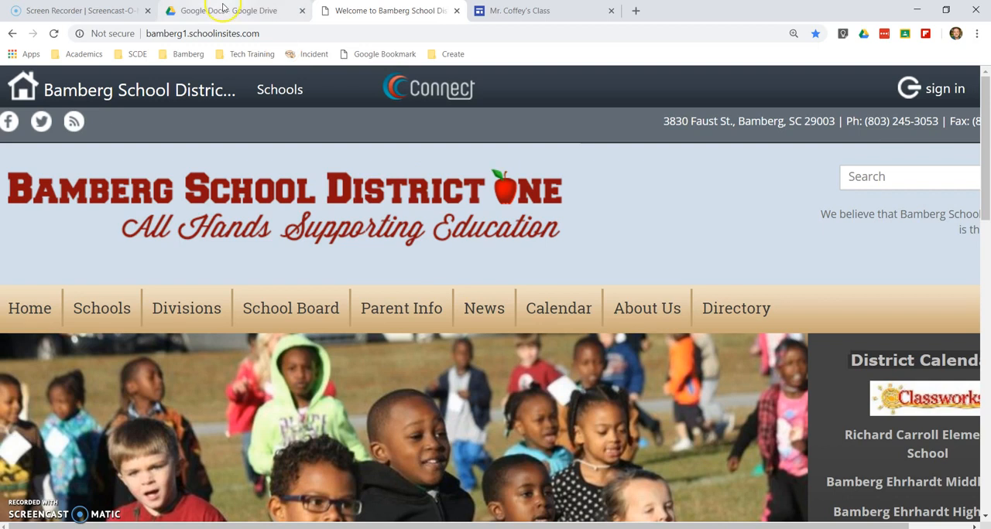
Switch to Google Drive and create a new blank Google Docs document in the current folder
click(212, 12)
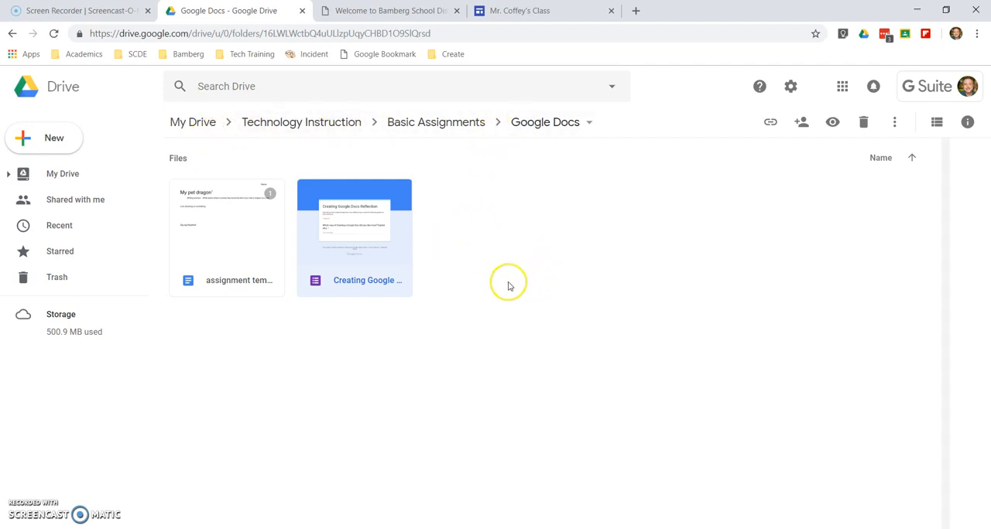
click(55, 144)
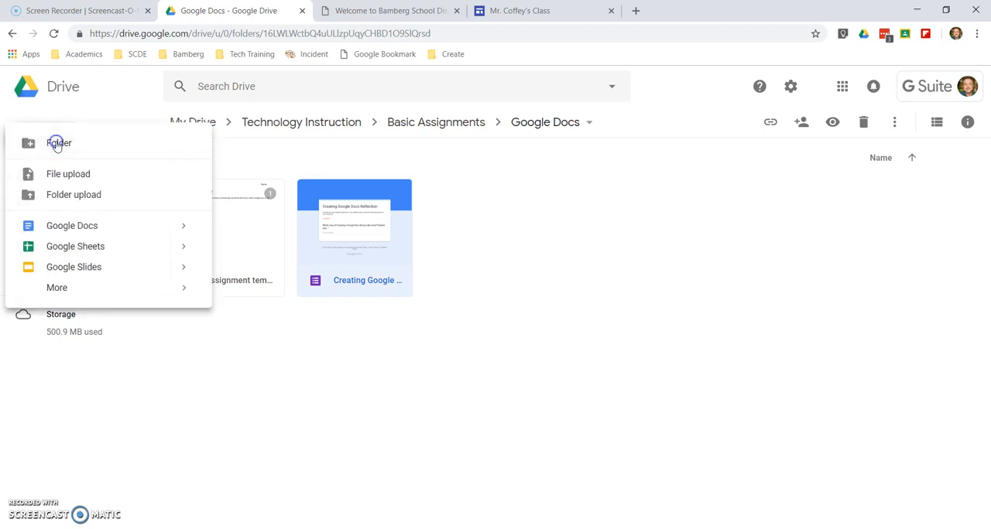
click(87, 230)
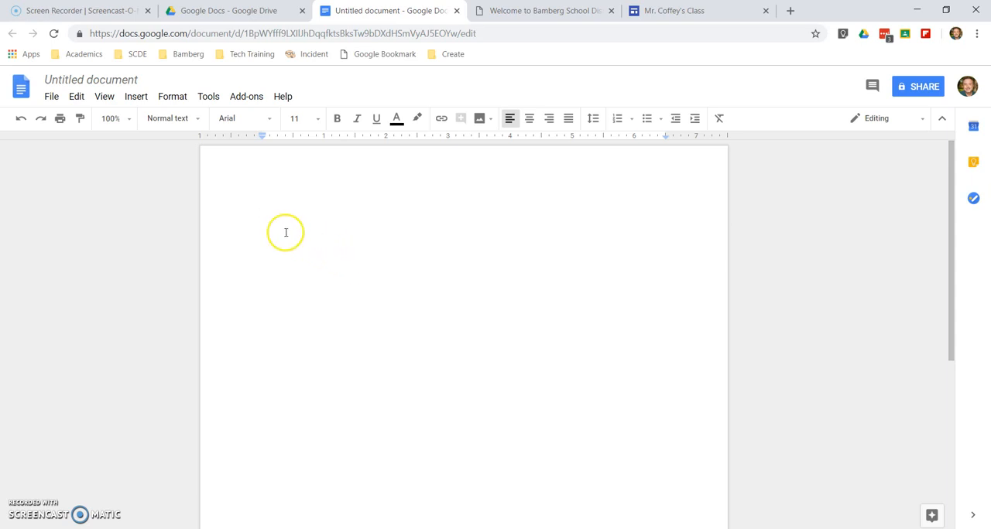
Set the page to landscape orientation with .5 inch margins on all four sides
click(53, 98)
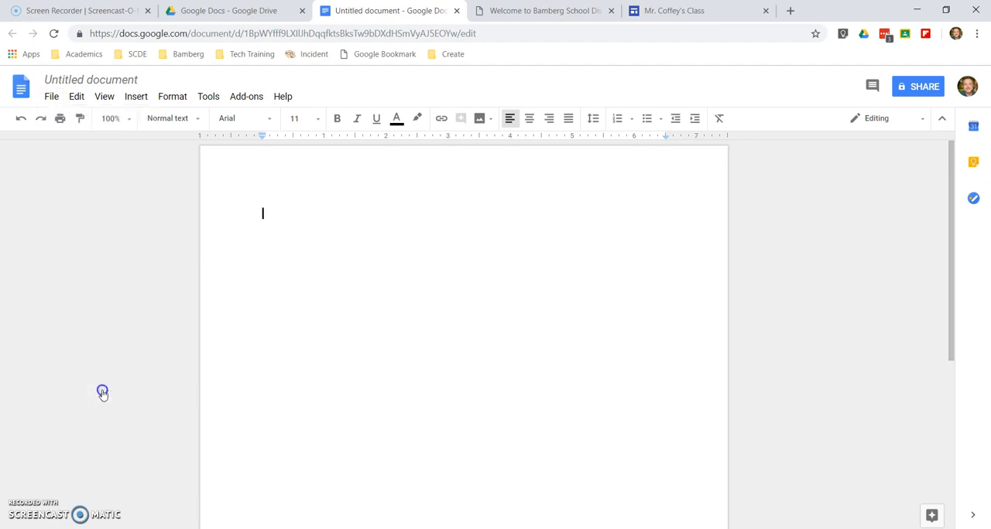
click(100, 389)
click(447, 260)
click(577, 254)
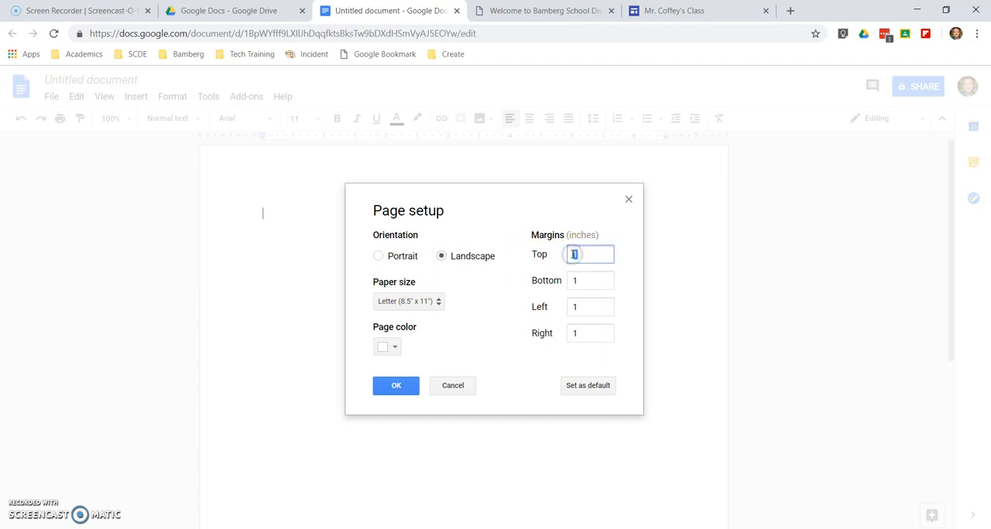
drag(586, 255, 570, 335)
text(.5)
text(.5)
text(.5)
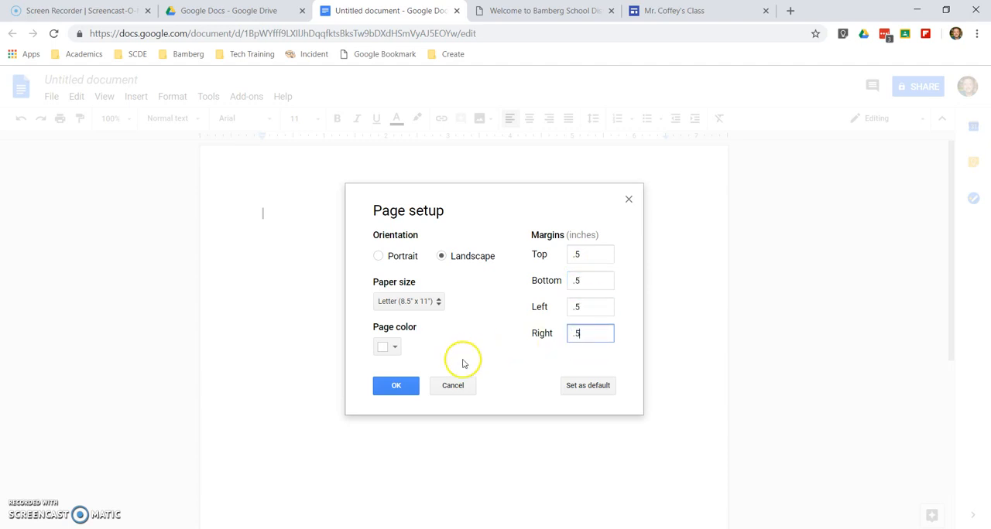
click(400, 389)
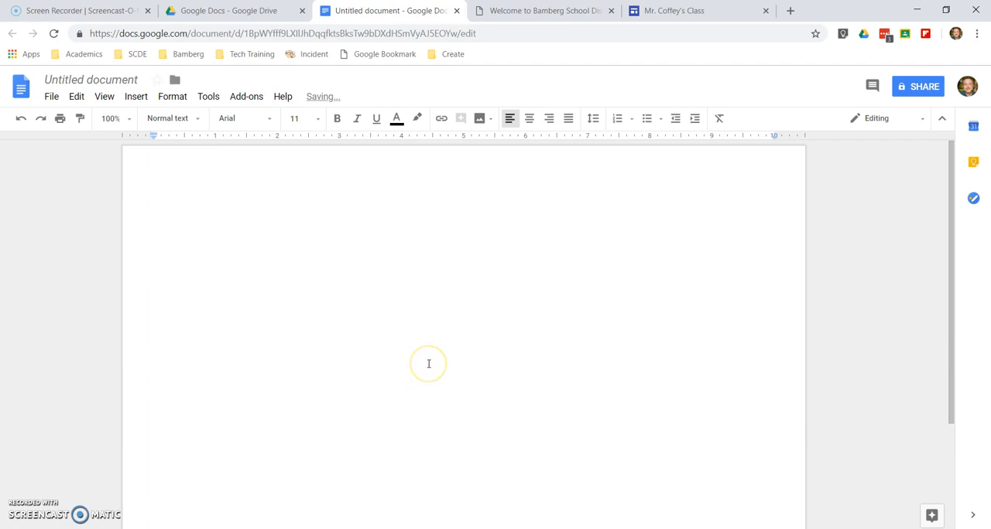
Insert a 1 x 1 table and stretch its single cell down over most of the page
click(428, 364)
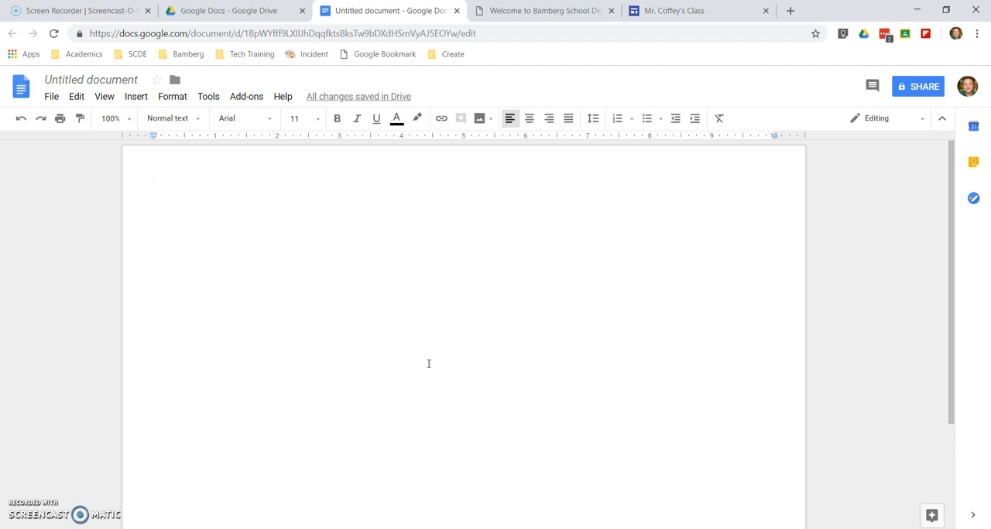
click(425, 352)
click(137, 101)
mouse_move(155, 137)
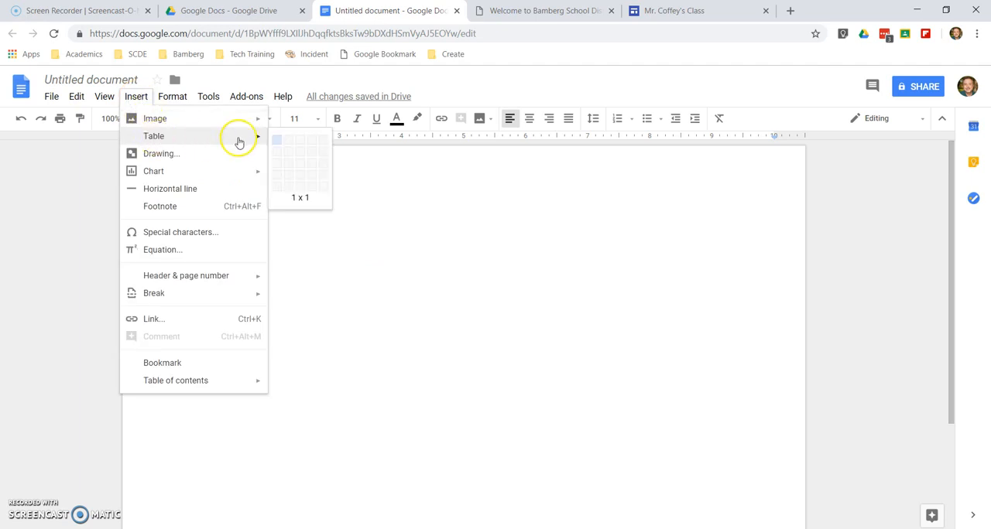
click(274, 142)
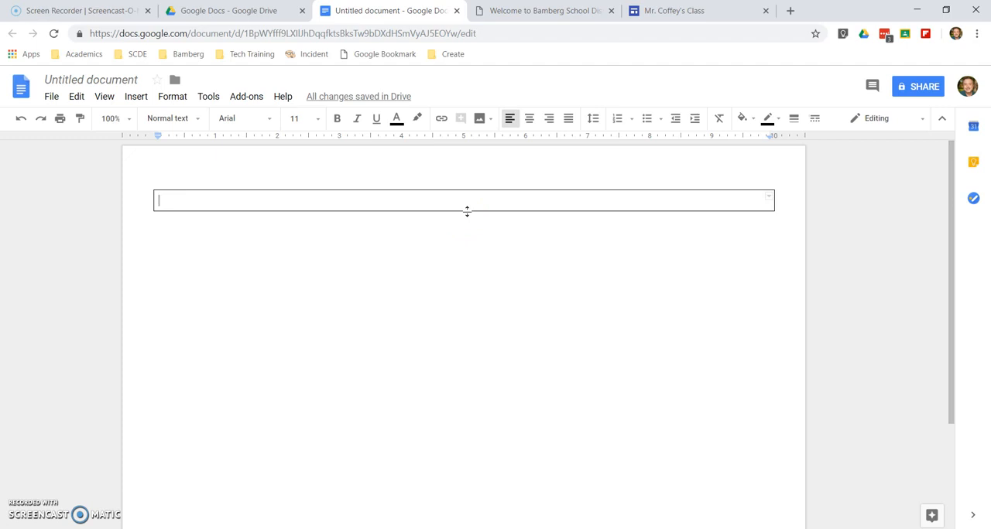
drag(467, 211, 463, 523)
scroll(447, 460, down, 2)
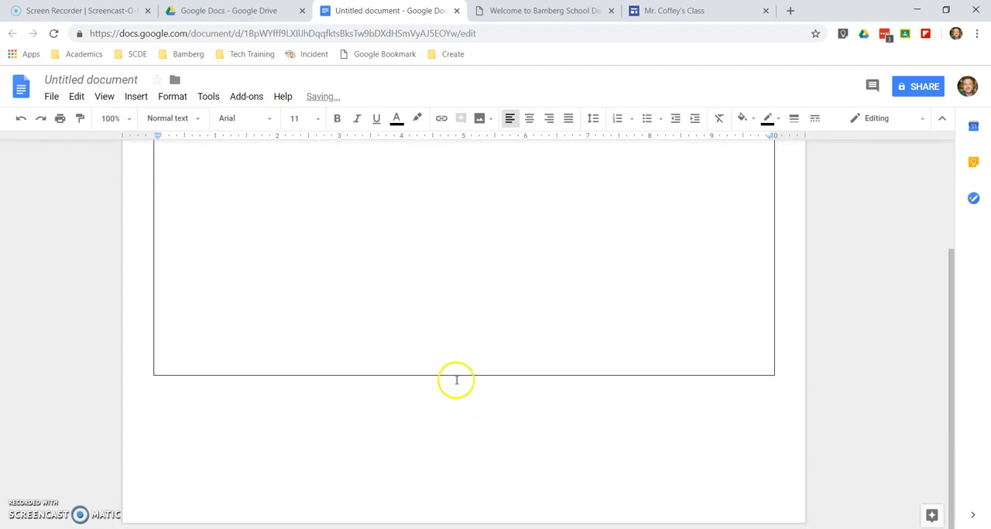
drag(458, 375, 452, 509)
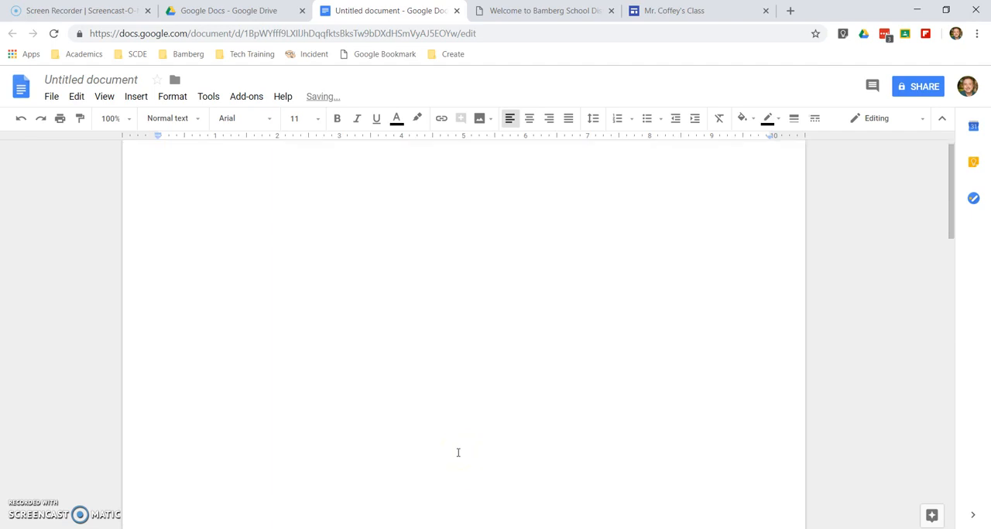
scroll(458, 450, down, 6)
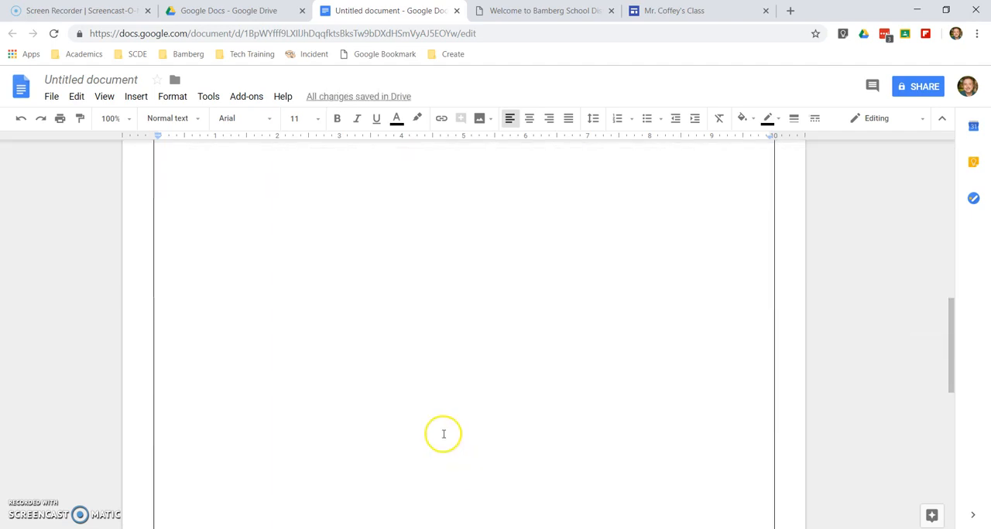
key(ctrl+z)
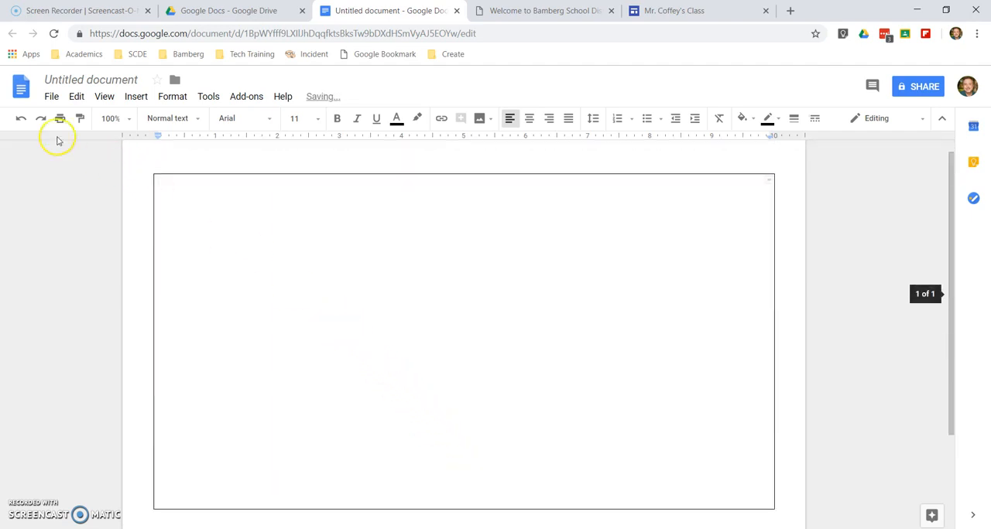
Extend the lower edge of the table cell to just above the end of the first page
scroll(404, 438, down, 2)
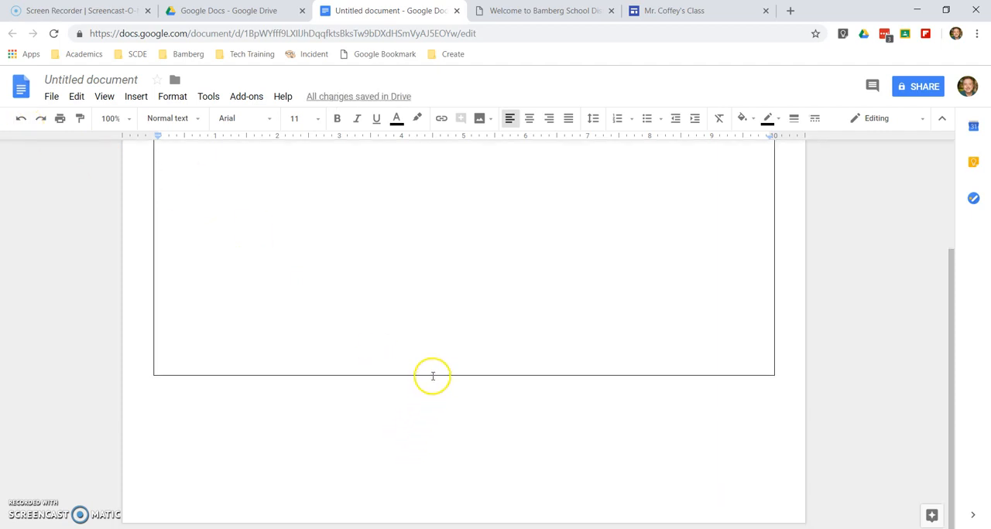
drag(432, 376, 429, 484)
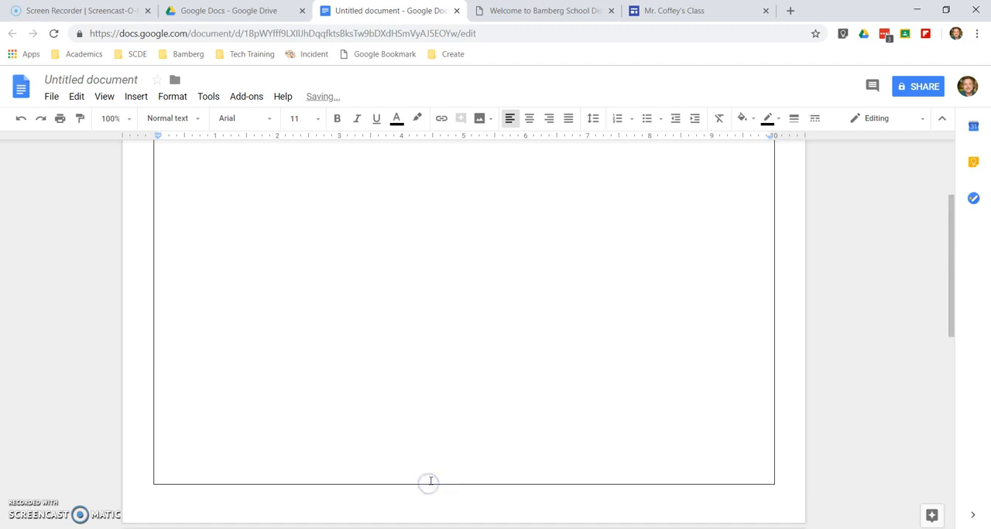
scroll(469, 438, up, 4)
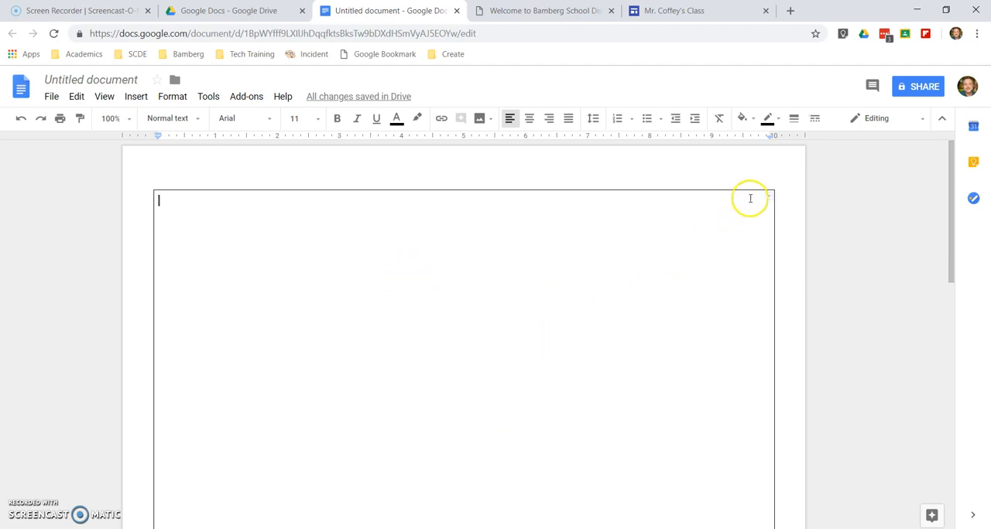
Change the table border color to dark red and its width to 6pt
click(778, 121)
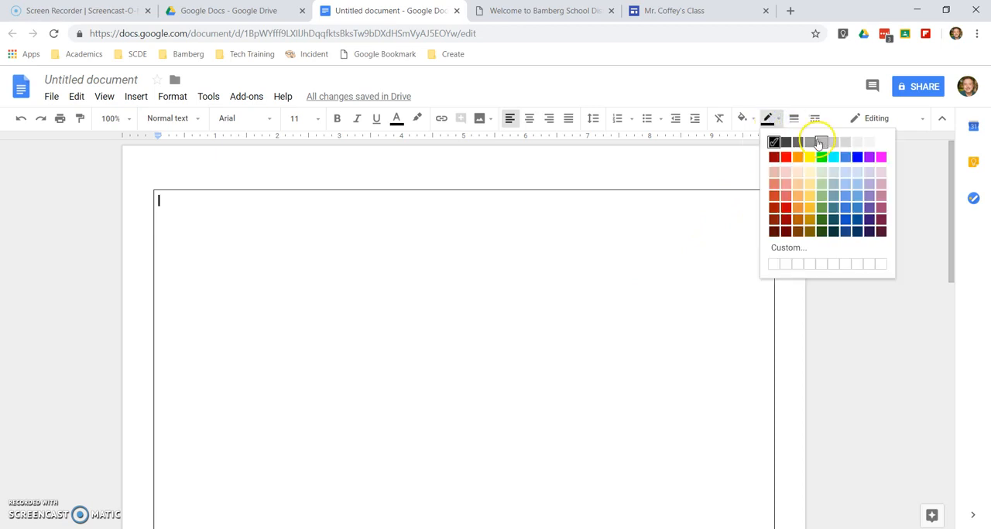
click(773, 157)
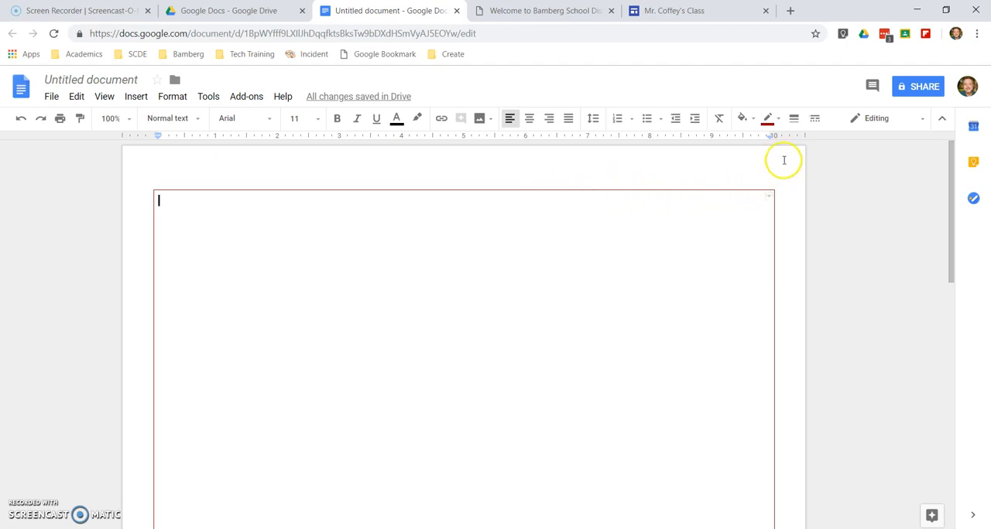
click(793, 123)
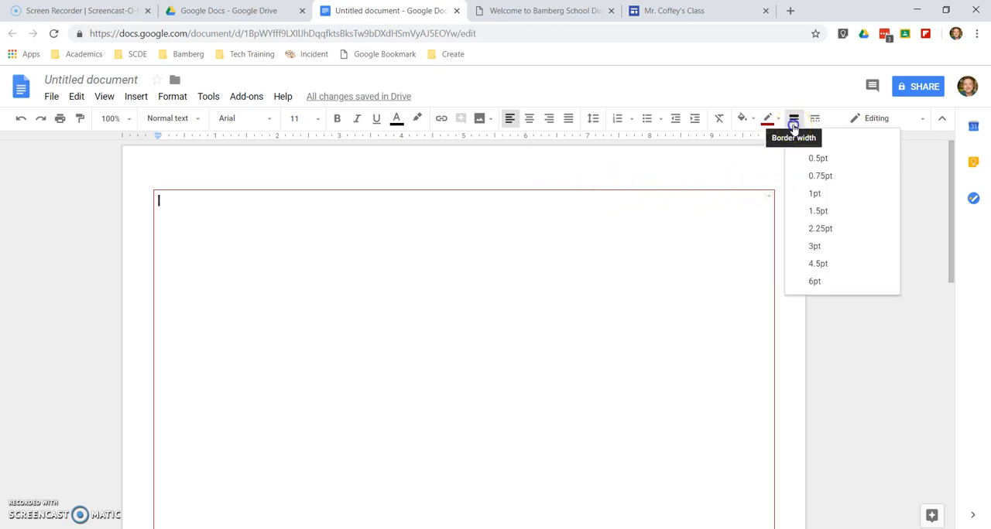
click(814, 282)
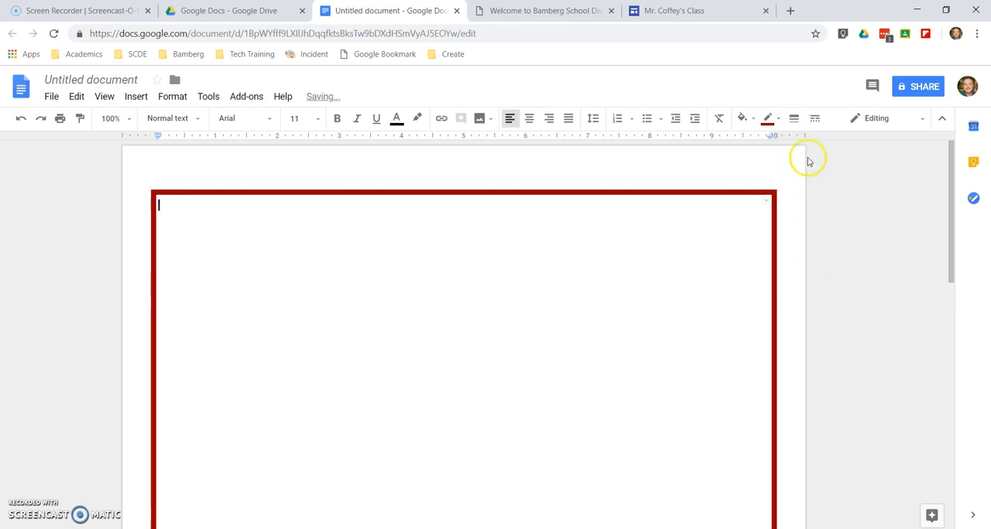
click(795, 123)
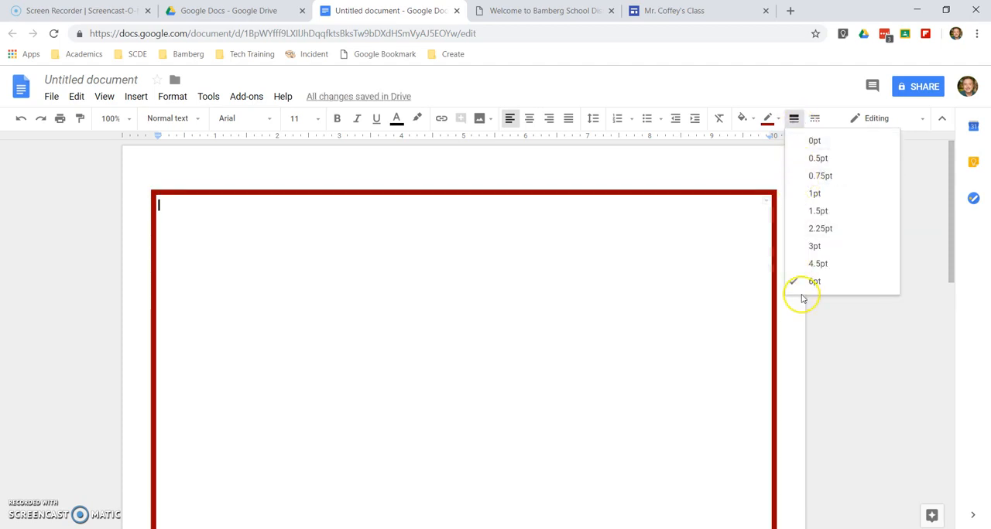
click(743, 287)
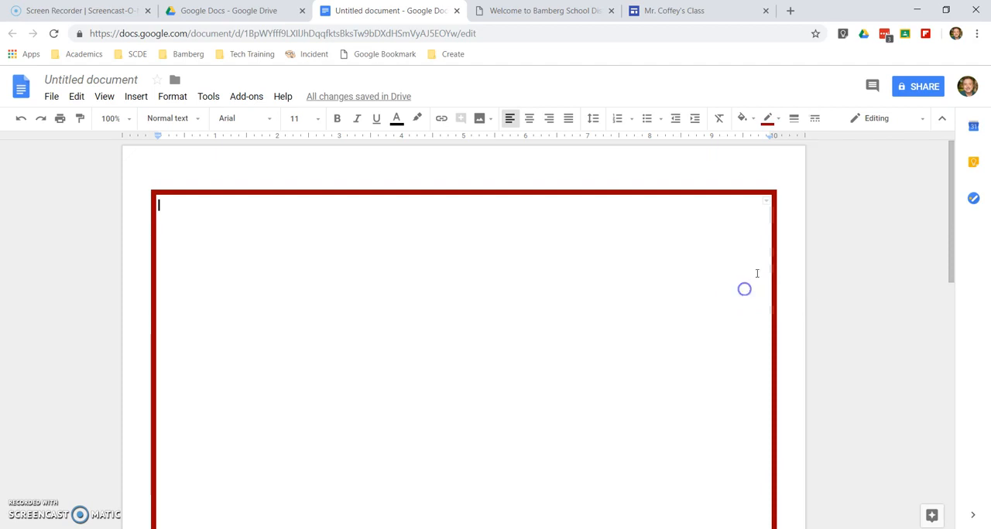
Change the table border to the dotted line style and review it around the page
click(814, 124)
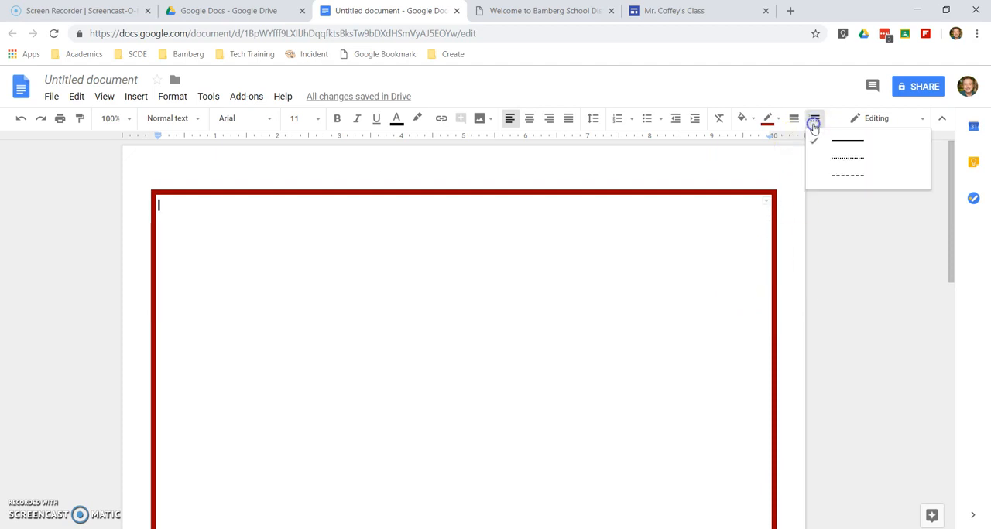
click(834, 164)
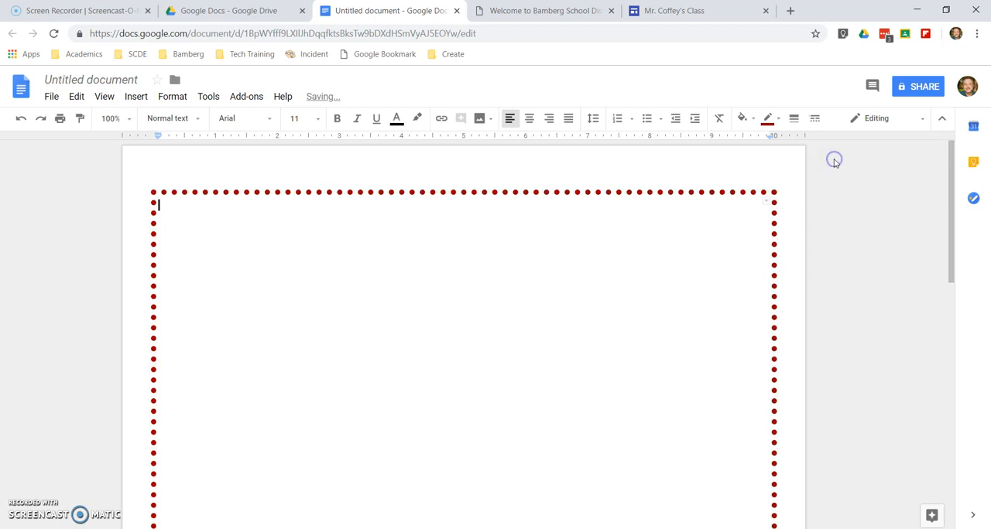
scroll(641, 263, down, 6)
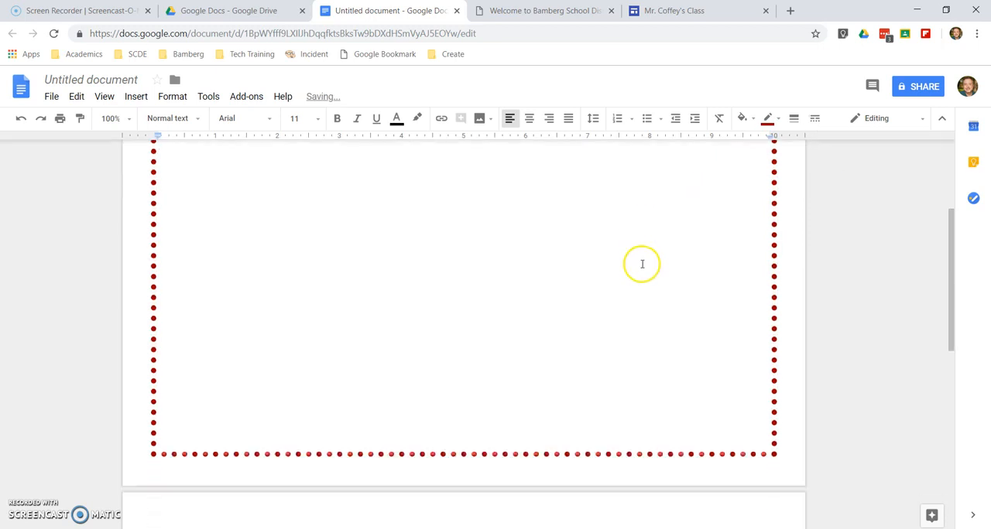
scroll(617, 276, up, 6)
Try entering the sample text "safdsafdsa" inside the bordered cell, and delete it
text(safdsafdsa)
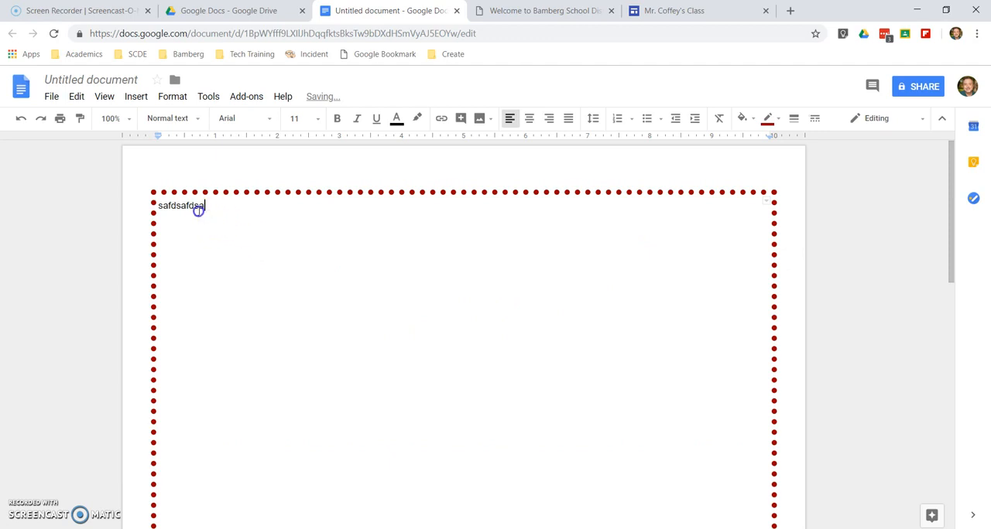
drag(198, 210, 160, 207)
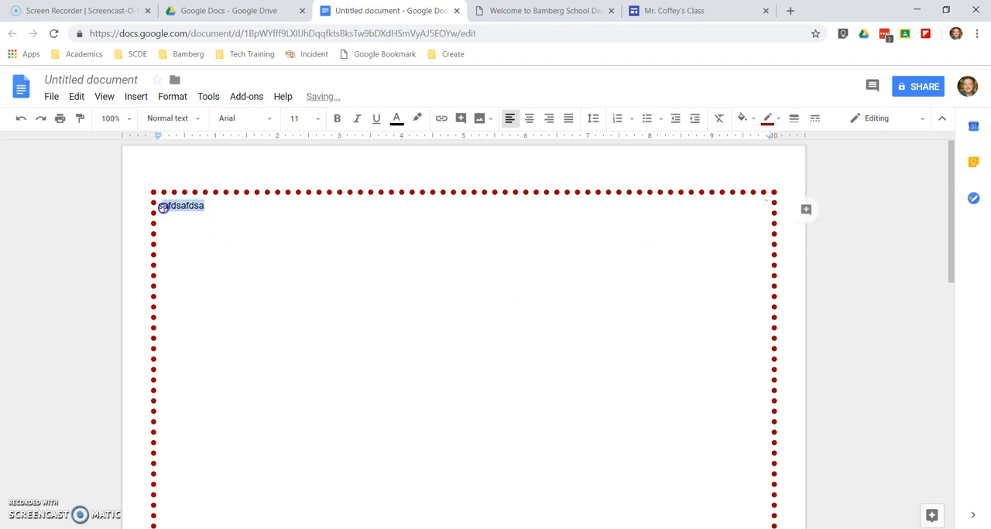
key(BackSpace)
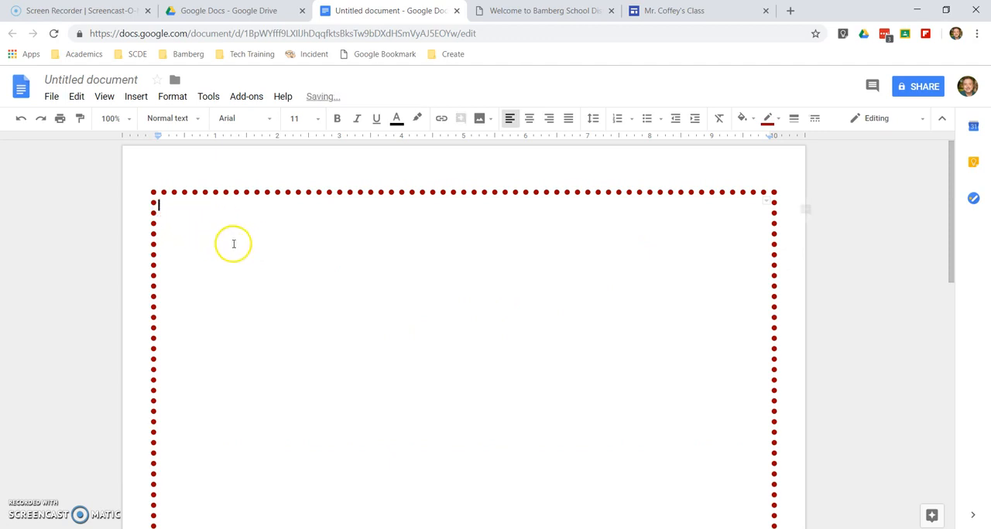
Undo the border formatting and cell resizing, and delete the remaining 1 x 1 table
key(ctrl+z)
key(ctrl+z)
key(ctrl+z)
key(ctrl+z)
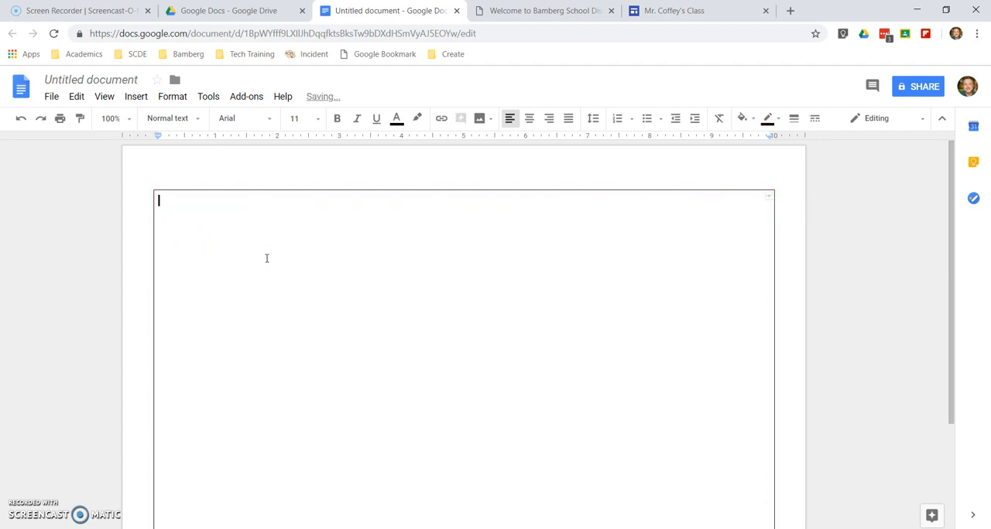
right_click(270, 205)
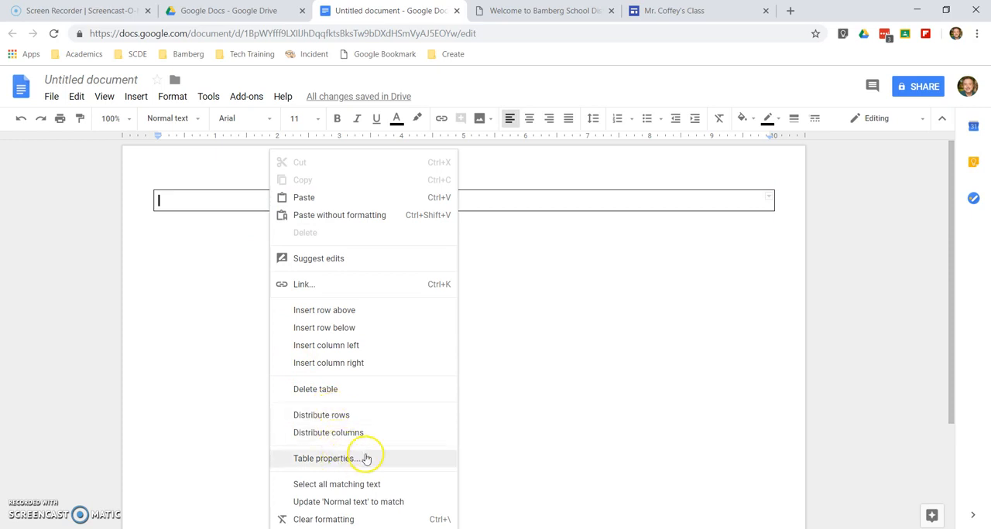
click(348, 396)
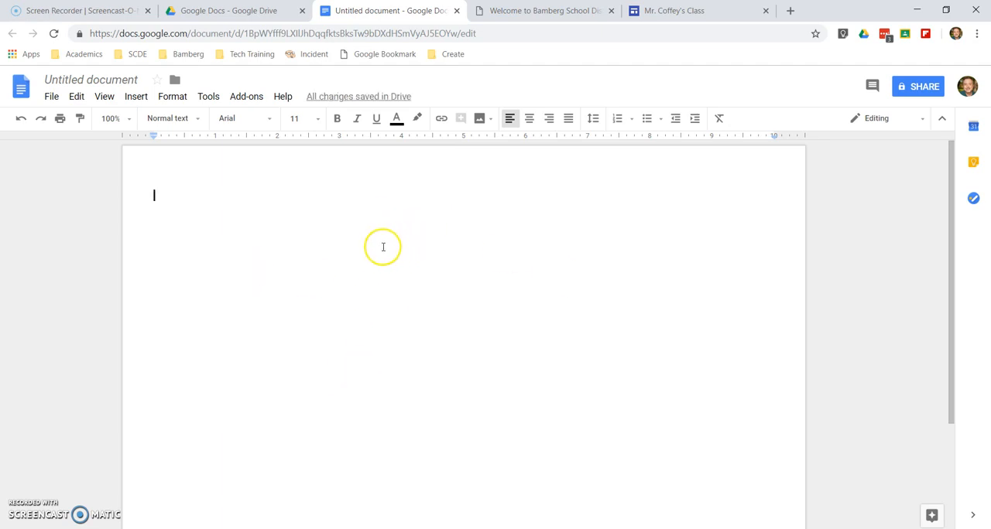
Undo the table deletion and the earlier edits back to the blank portrait page
click(346, 222)
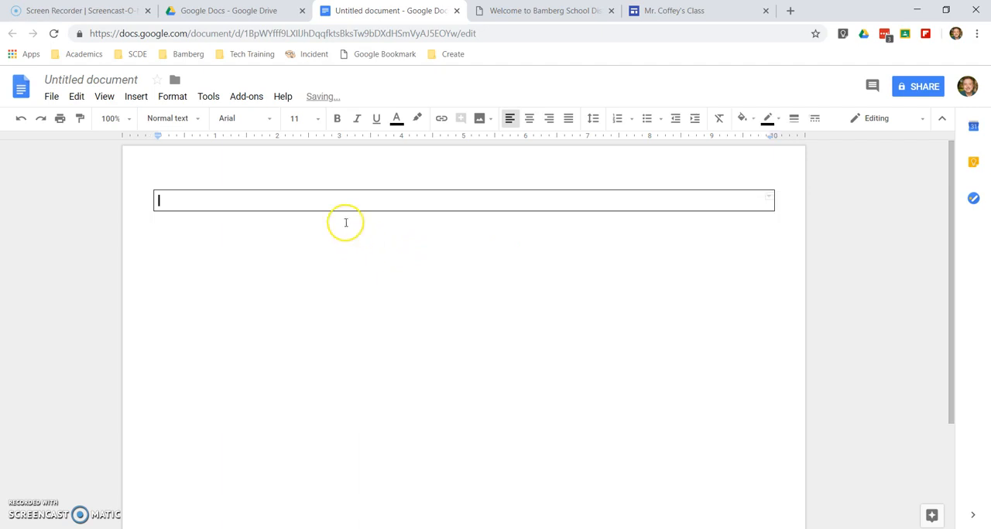
click(333, 216)
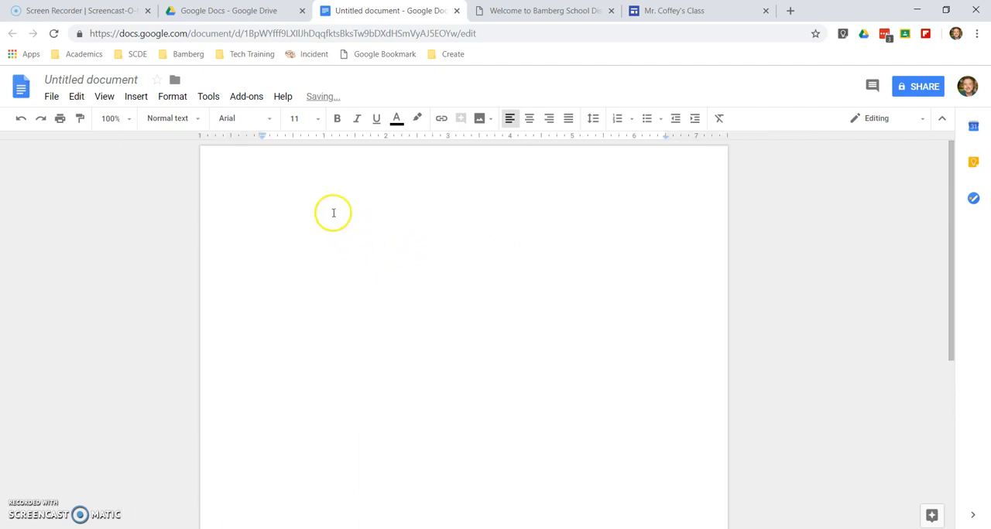
Redo the edits up to the landscape page with the 1 x 1 table, and delete that table
key(ctrl+y)
key(ctrl+y)
click(334, 207)
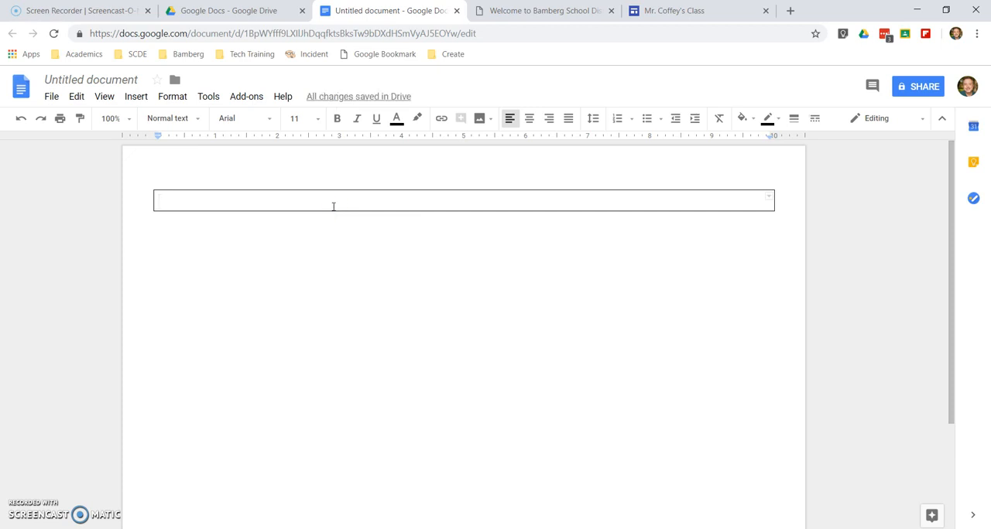
right_click(333, 206)
drag(309, 166, 336, 205)
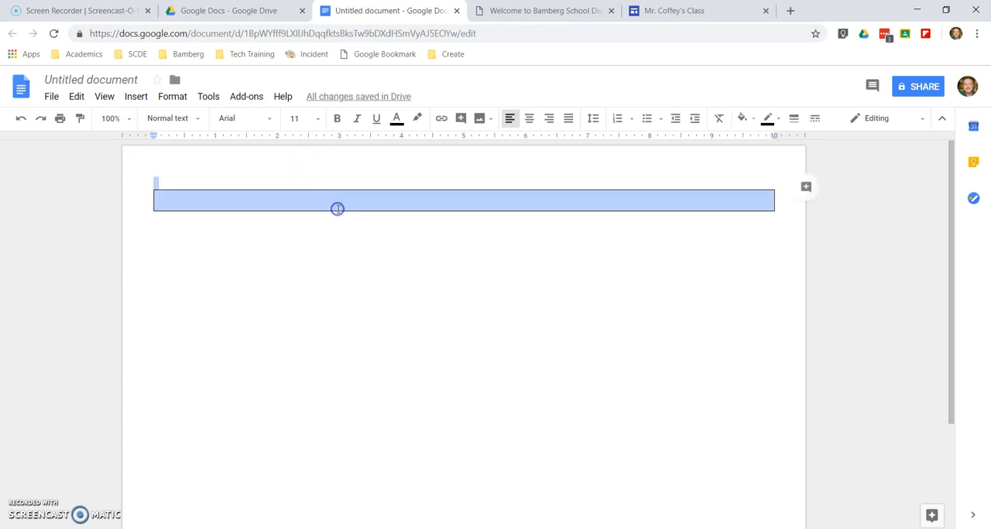
key(Delete)
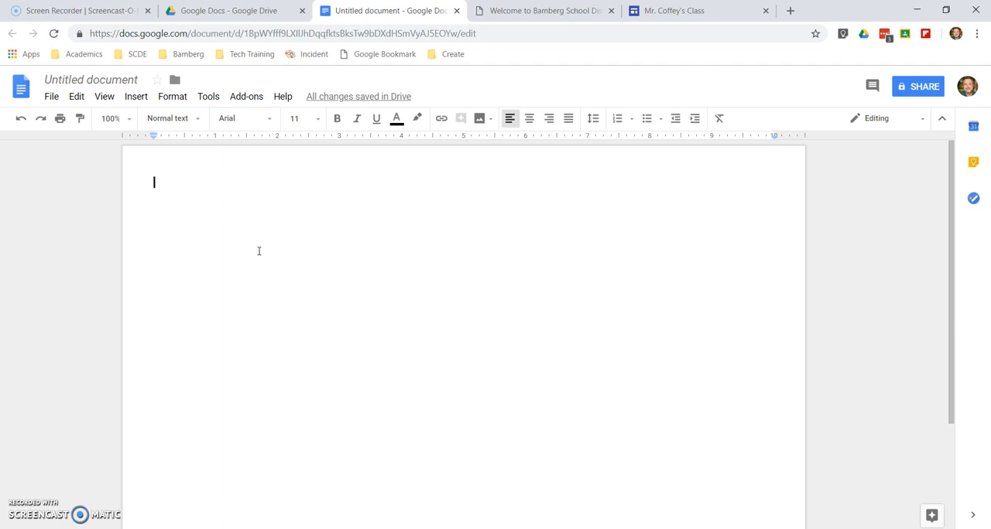
Insert a table with four columns and three rows on the blank landscape page
click(137, 96)
mouse_move(158, 137)
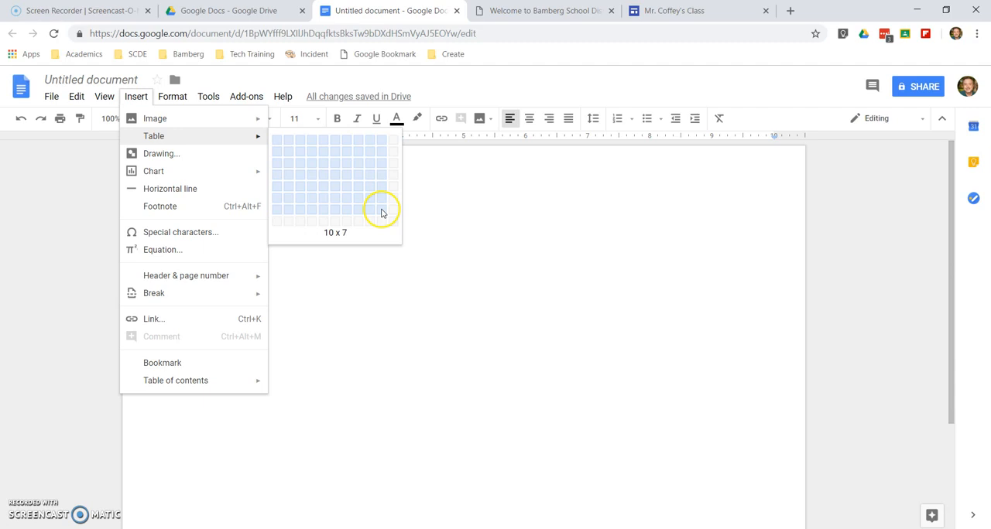
click(312, 168)
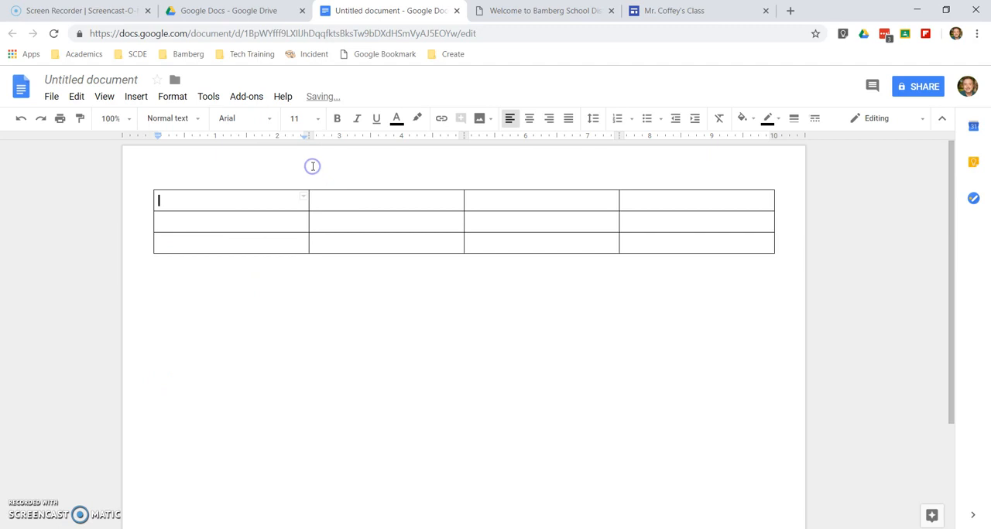
Label the second and third rows "South Africa" and "US South" in the table's first column
click(256, 220)
text(South Africa)
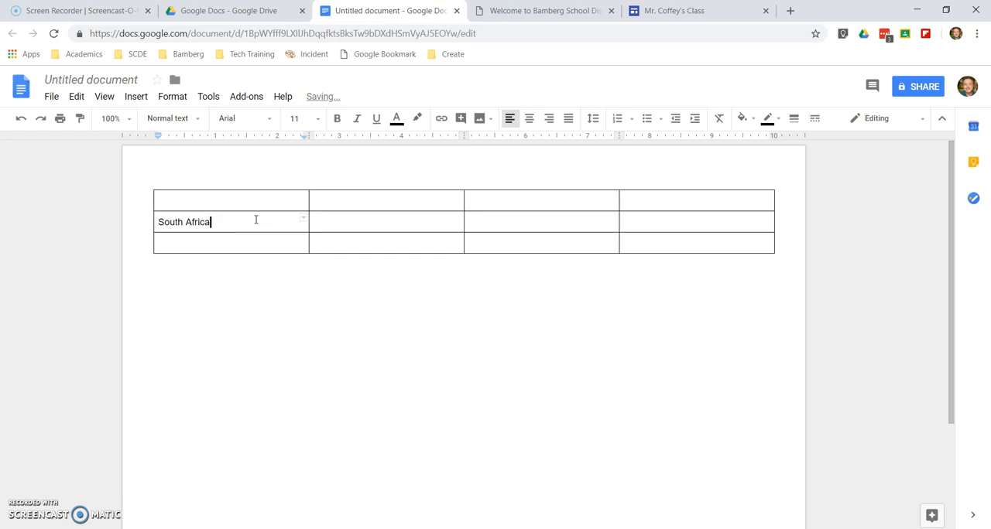
click(240, 238)
Enter the column headings "Voting", "Property" and "Marriage" in the table's first row
click(340, 198)
click(496, 199)
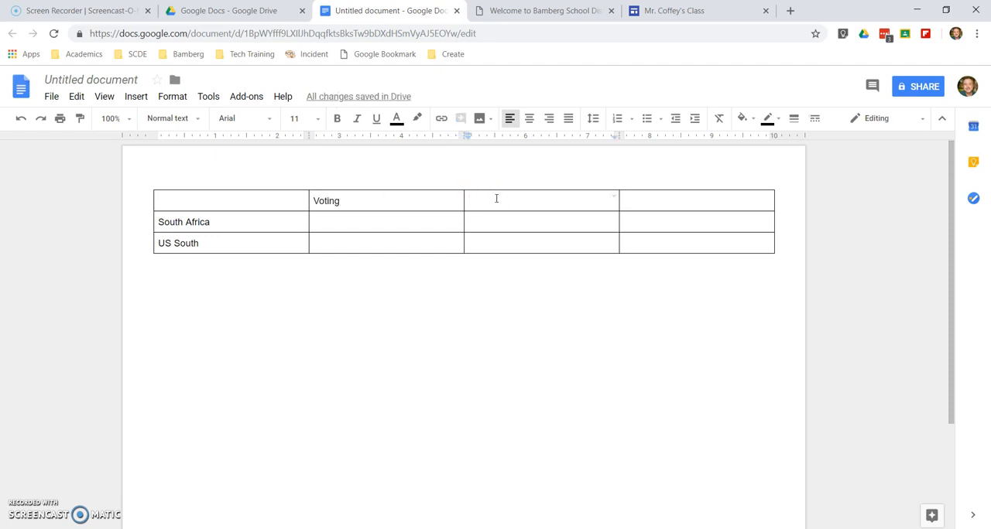
text(Property)
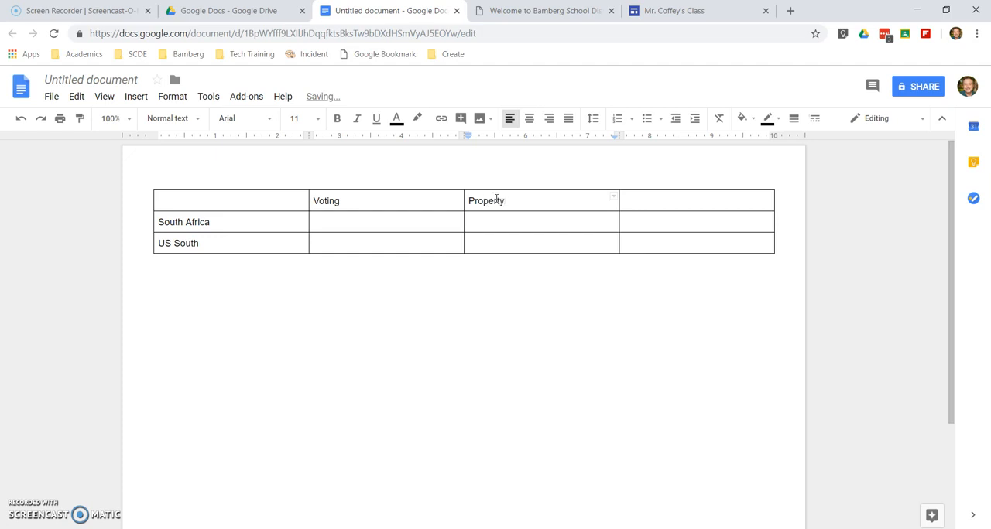
click(657, 205)
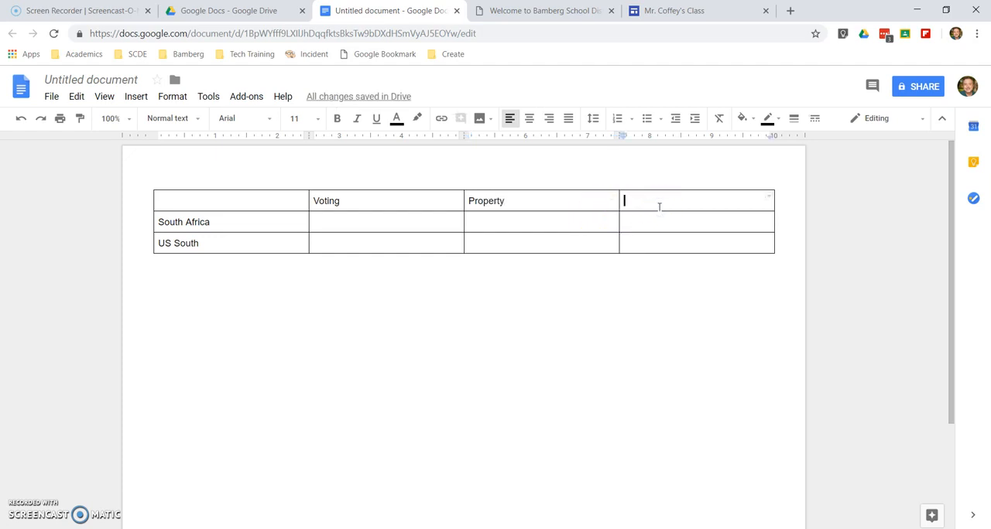
text(Marriage)
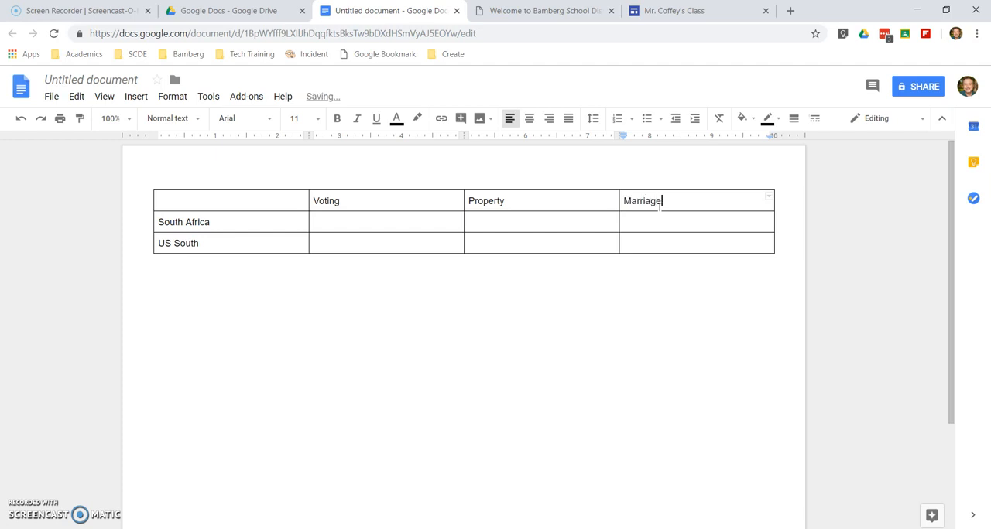
click(594, 223)
click(590, 244)
click(652, 237)
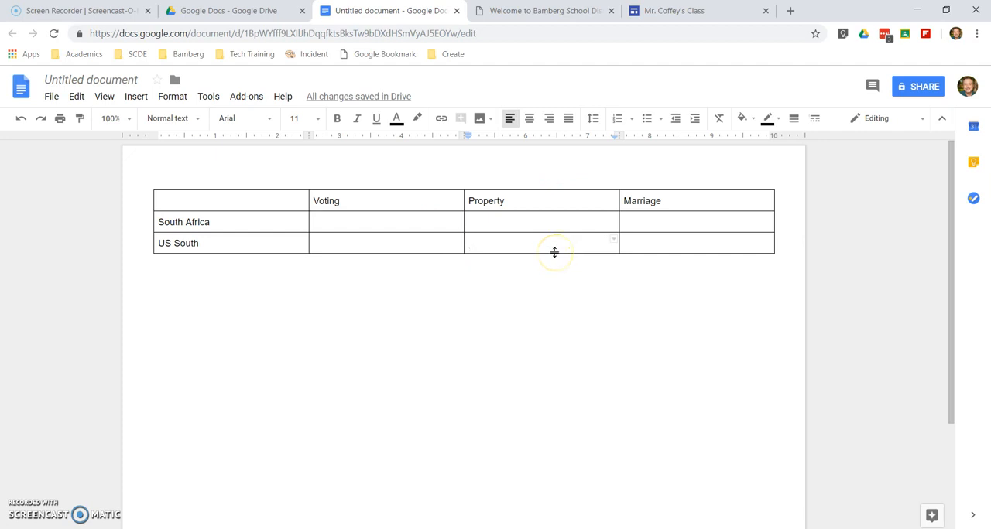
Try to stretch the US South row towards the page bottom and heighten the South Africa row
drag(554, 251, 573, 503)
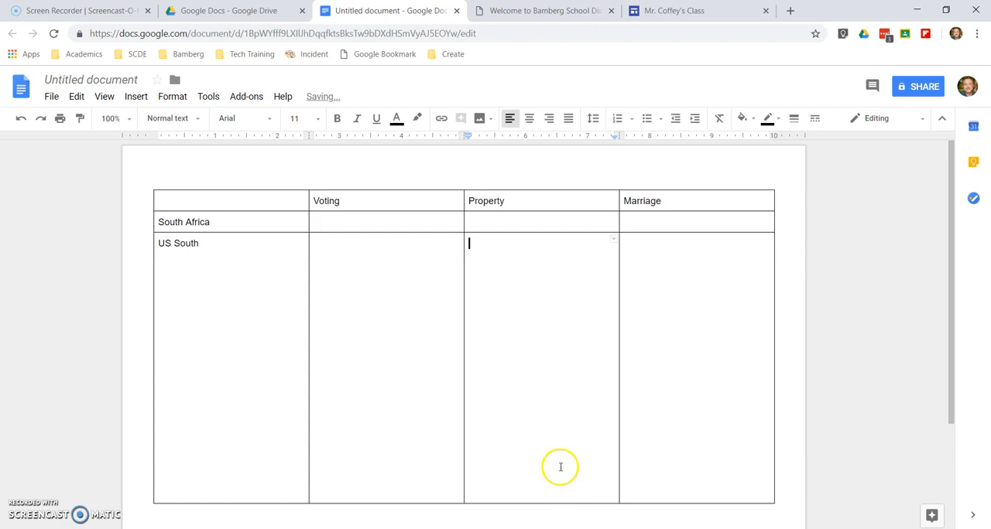
scroll(555, 433, down, 3)
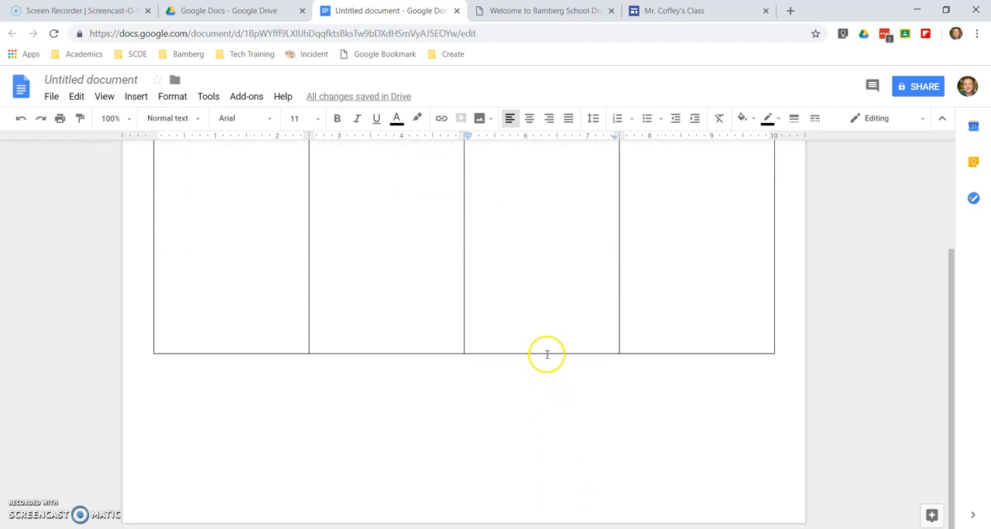
drag(546, 354, 548, 485)
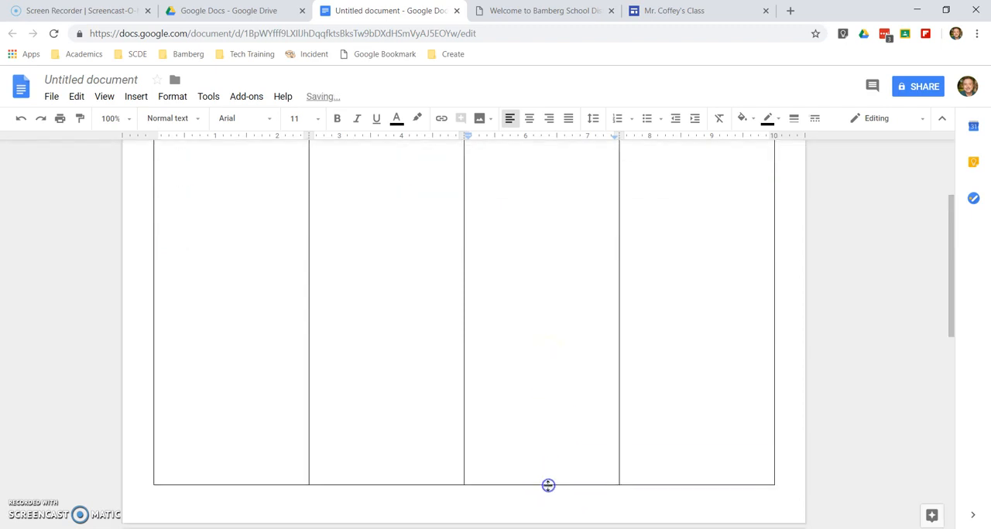
scroll(542, 433, up, 3)
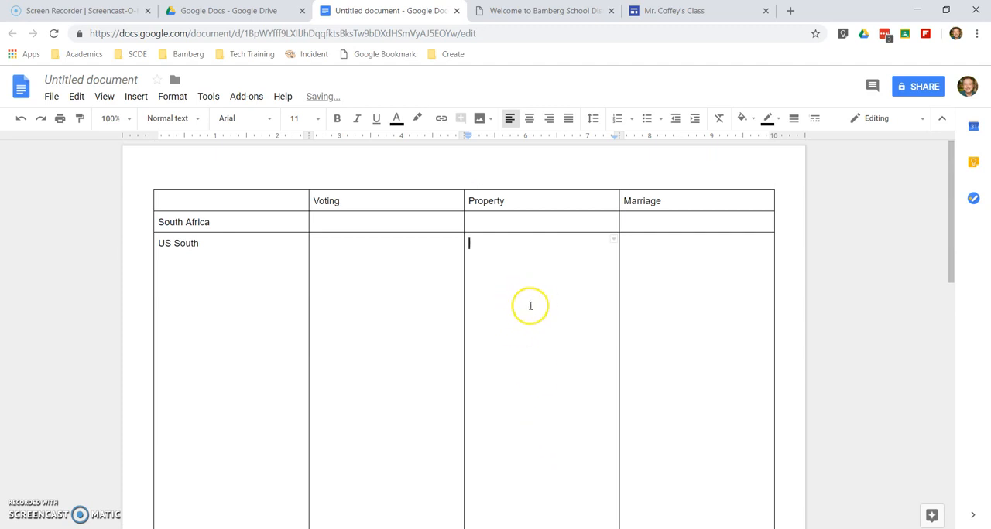
drag(529, 233, 533, 433)
scroll(533, 433, down, 10)
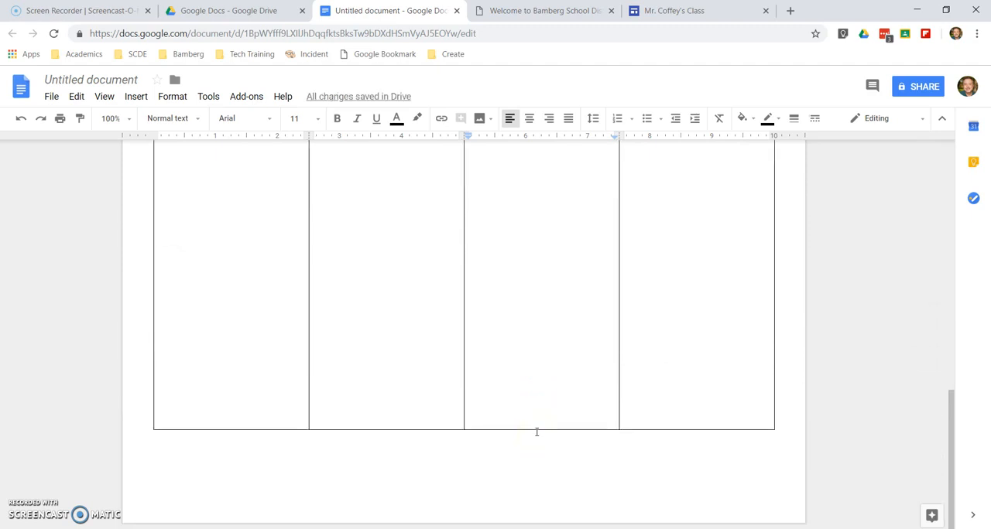
Undo the row height changes in the table
key(ctrl+z)
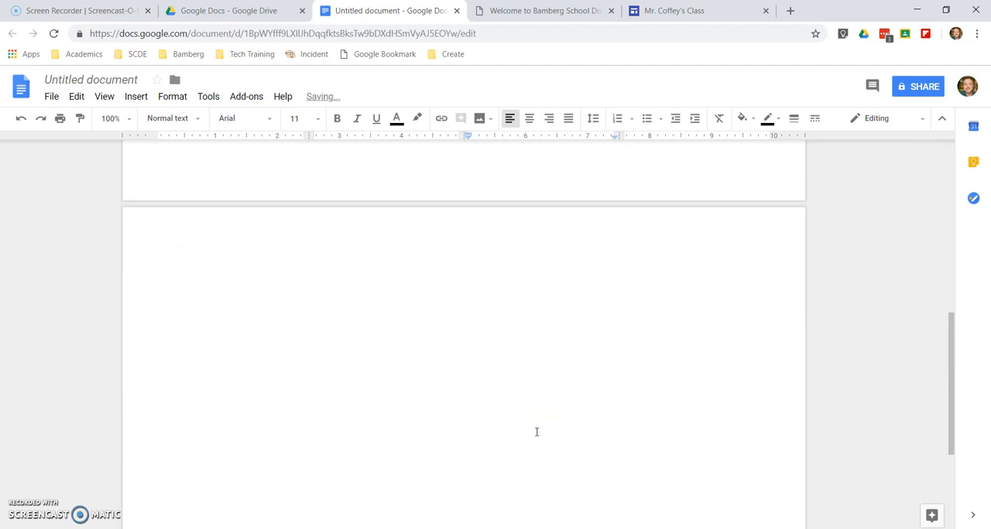
key(ctrl+z)
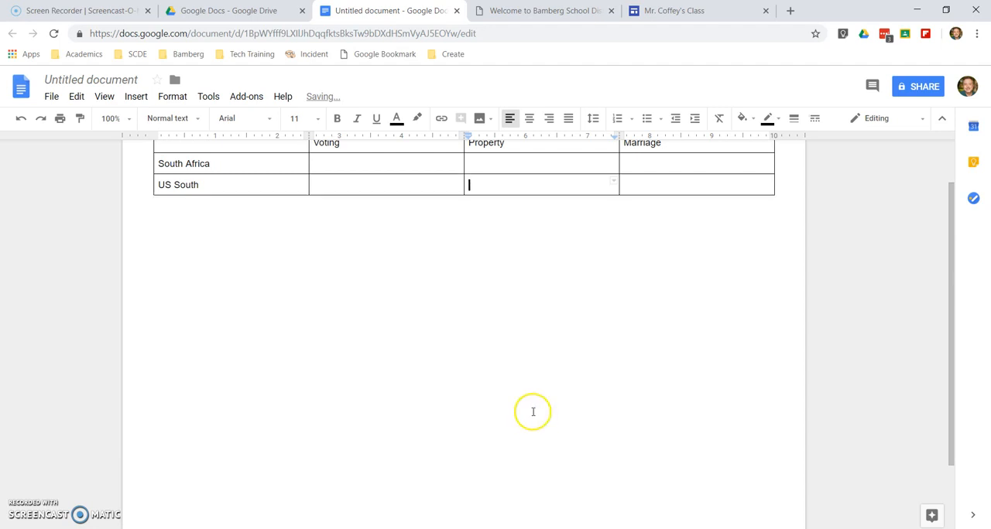
scroll(511, 343, up, 2)
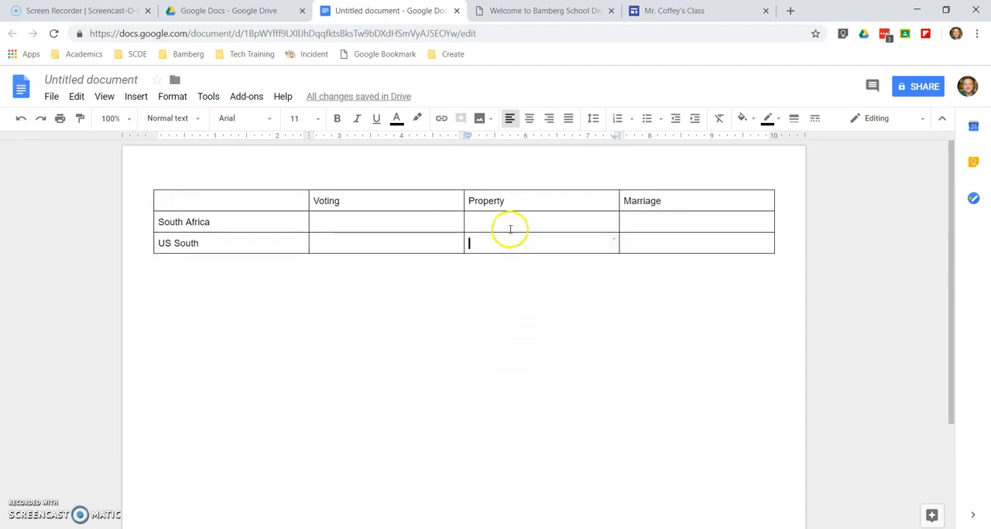
Heighten the heading row slightly and stretch the South Africa and US South rows so the table fills the page
drag(510, 211, 510, 422)
scroll(511, 422, down, 2)
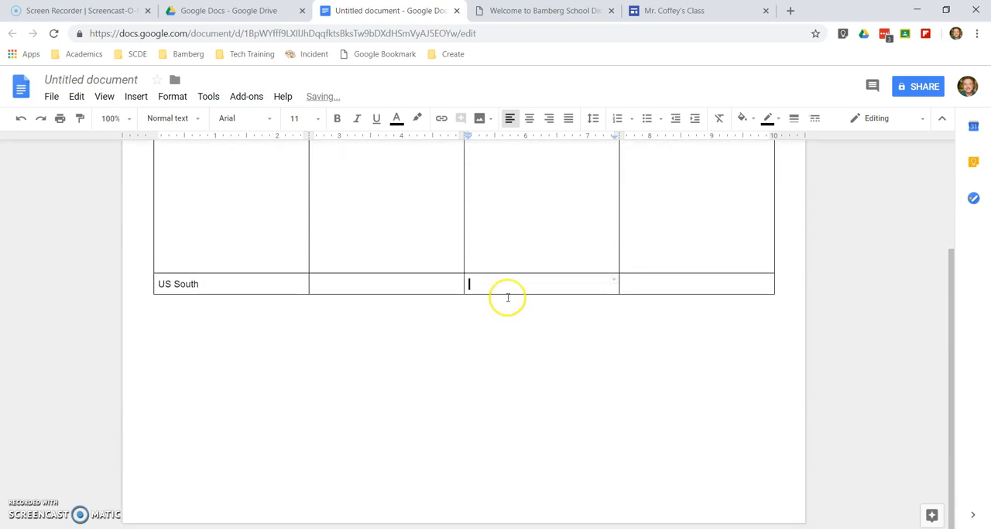
drag(508, 295, 508, 469)
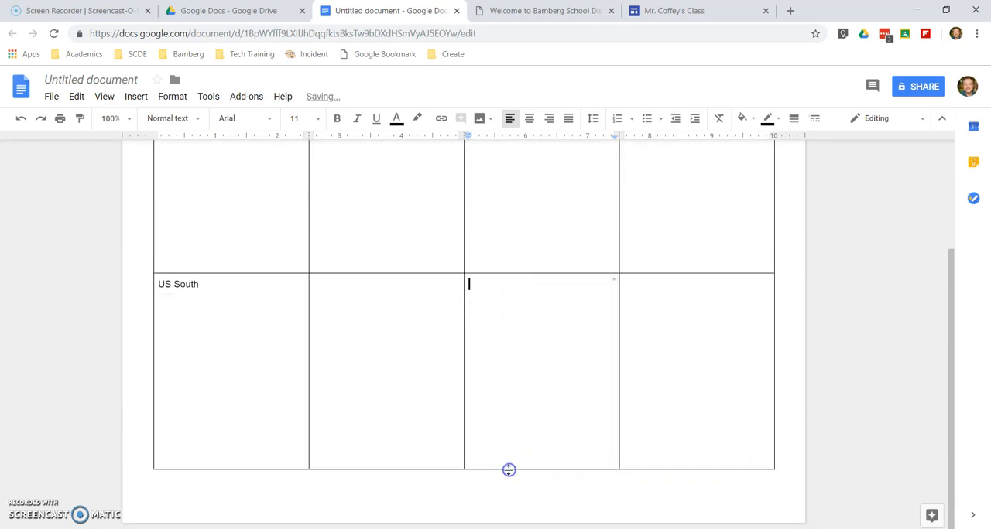
scroll(510, 450, up, 2)
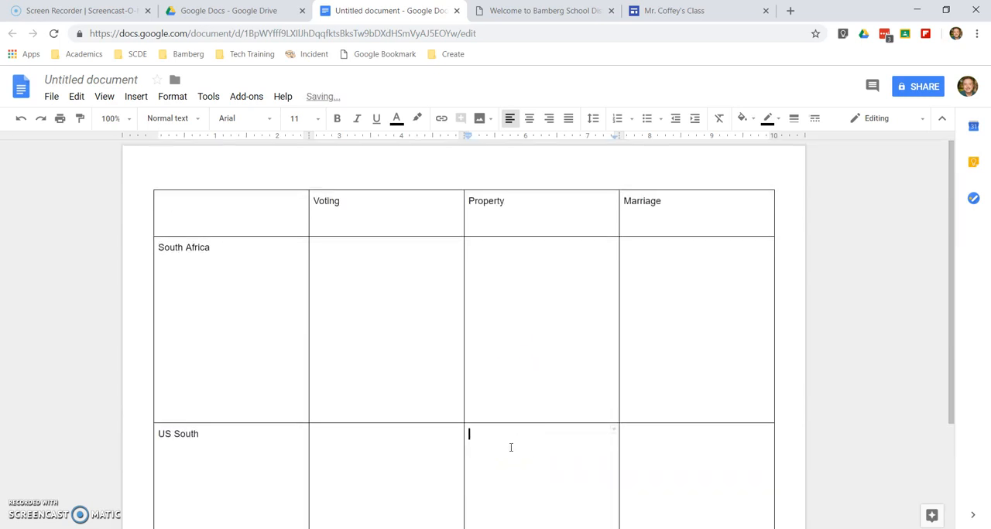
scroll(511, 447, down, 2)
scroll(511, 447, up, 2)
click(510, 447)
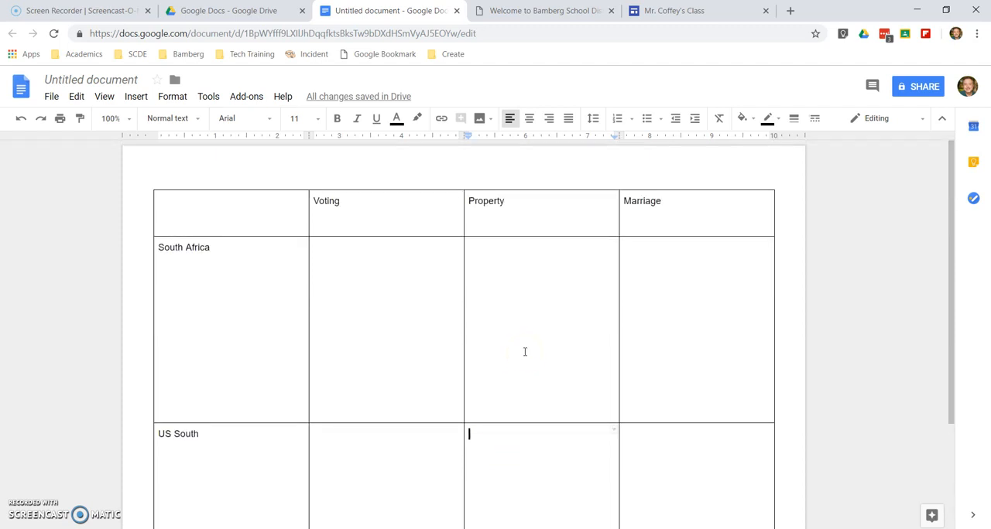
Centre-align the column headings Voting, Property and Marriage
drag(325, 202, 622, 203)
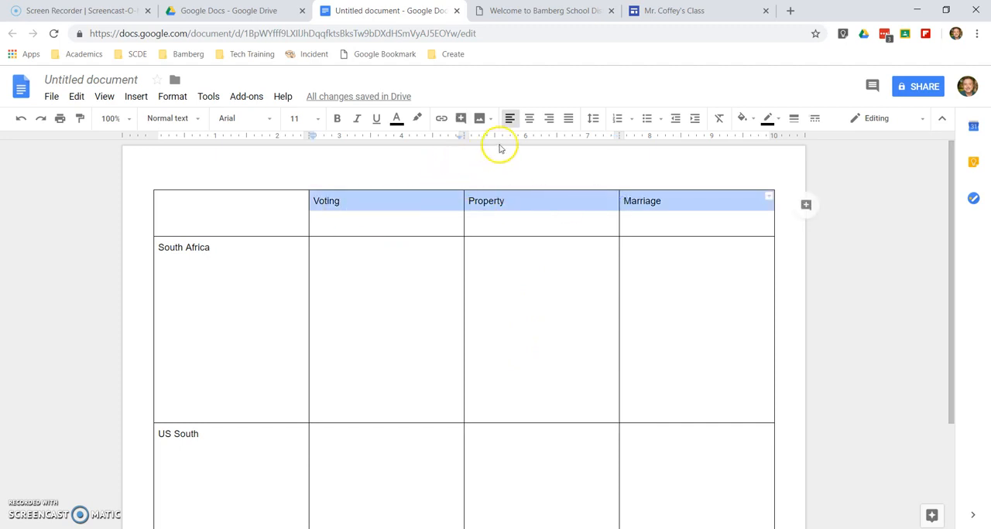
click(529, 118)
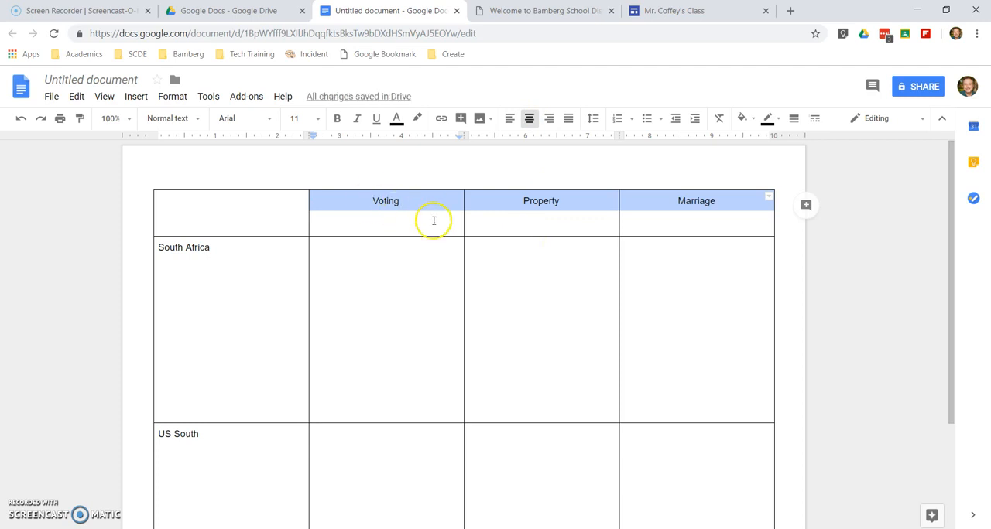
Try font size 36 on the column headings, view the text colours, and undo the size change
click(317, 120)
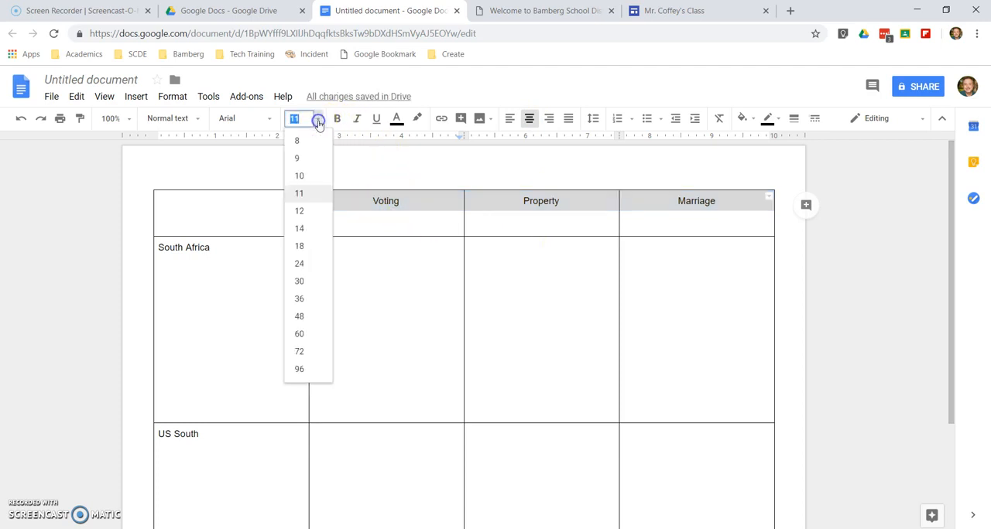
click(301, 298)
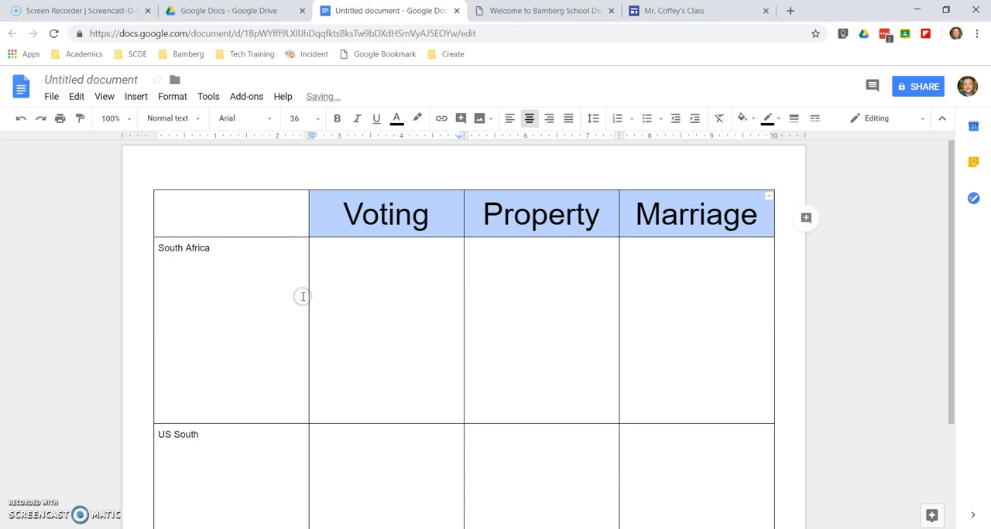
click(393, 120)
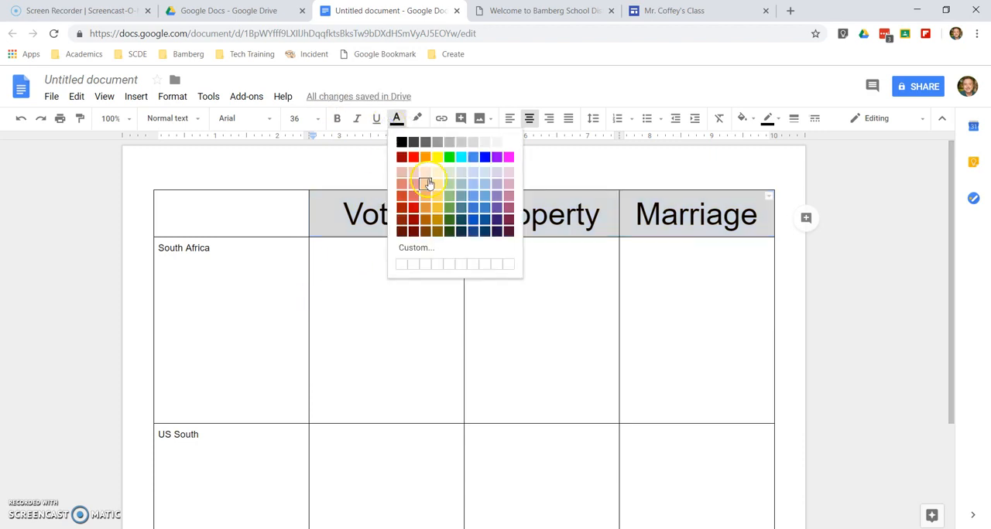
click(358, 238)
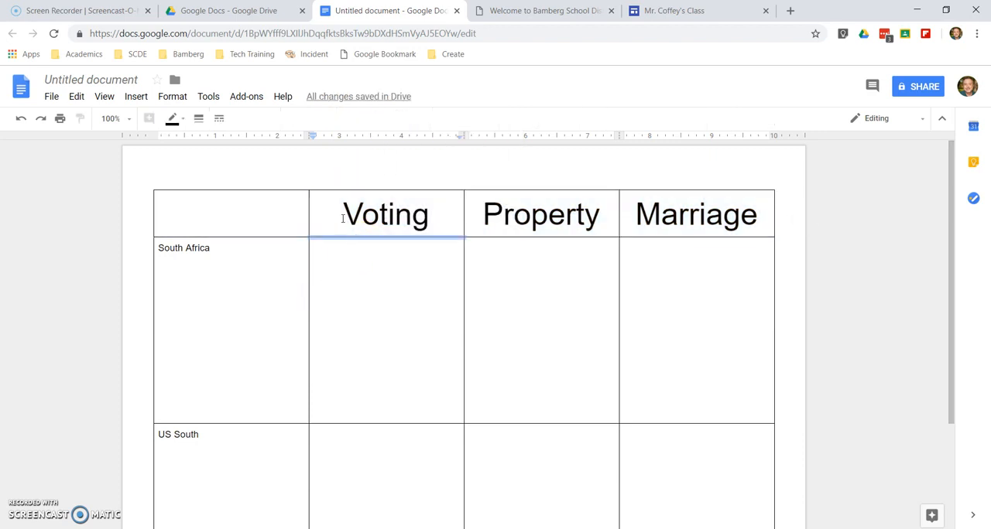
key(ctrl+z)
Apply the Heading 2 style to the column headings Voting, Property and Marriage
drag(369, 220, 678, 221)
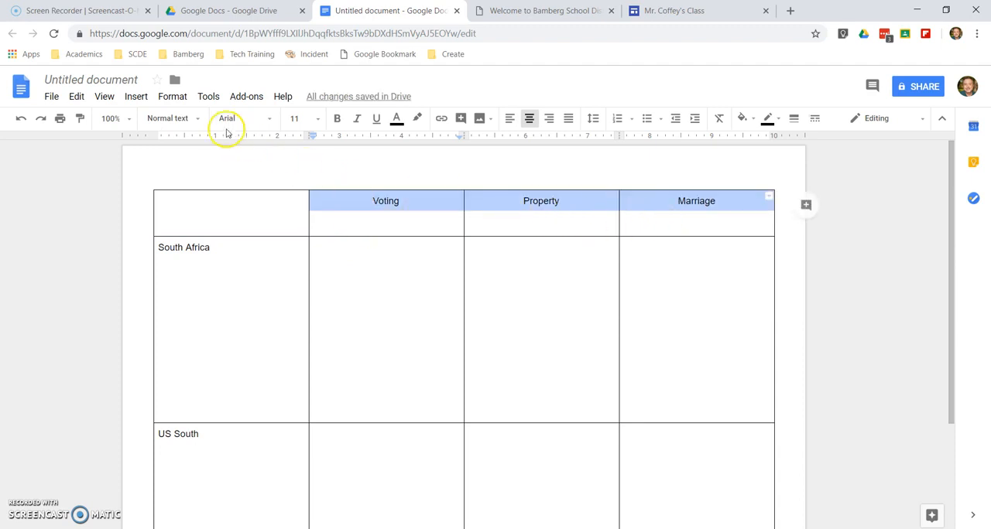
click(201, 122)
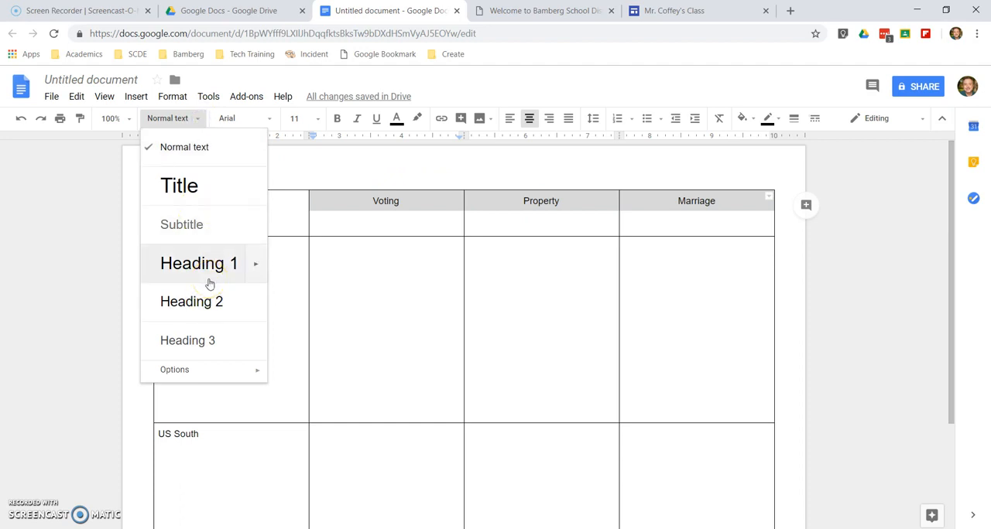
click(206, 314)
click(209, 309)
Apply the Heading 1 style to the row labels South Africa and US South
click(164, 254)
drag(162, 253, 225, 458)
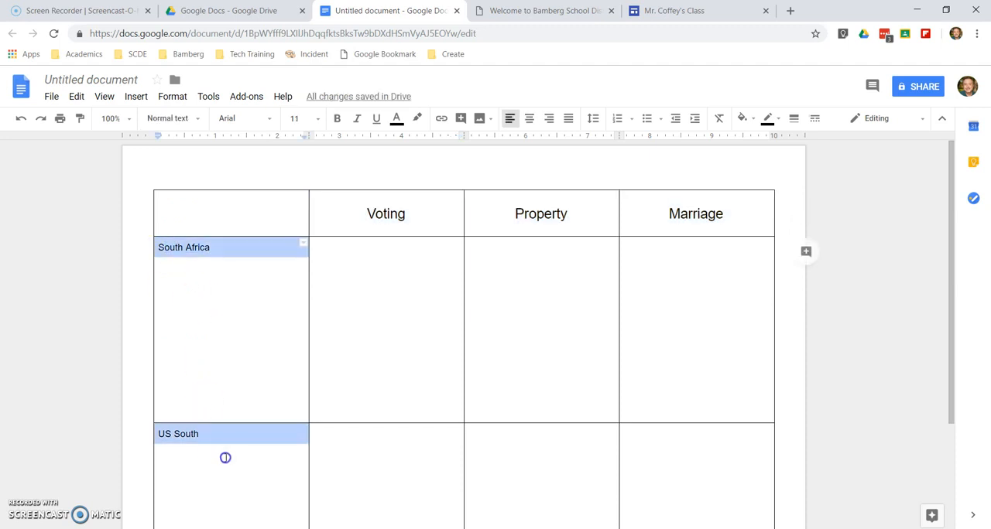
click(188, 119)
click(198, 261)
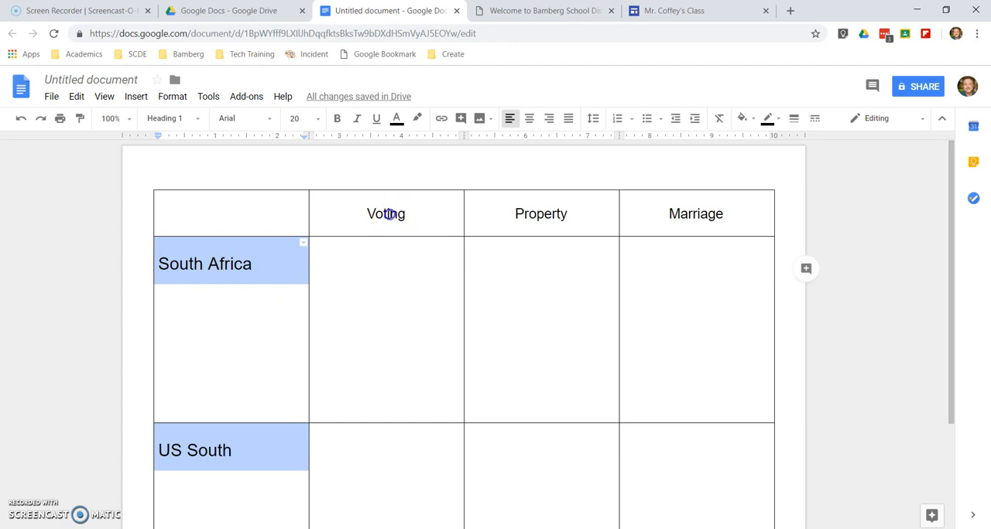
Format the Voting column heading at font size 30, bold and red
double_click(389, 215)
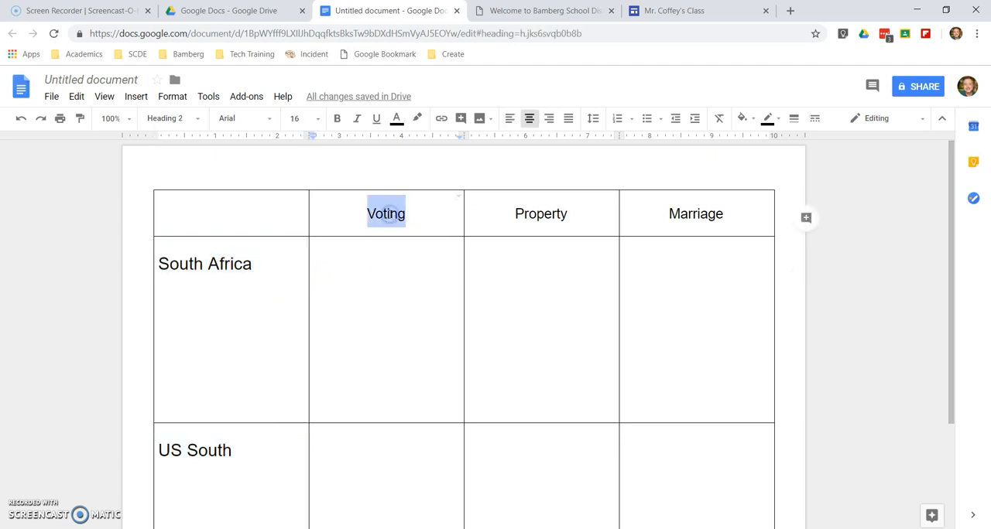
click(316, 121)
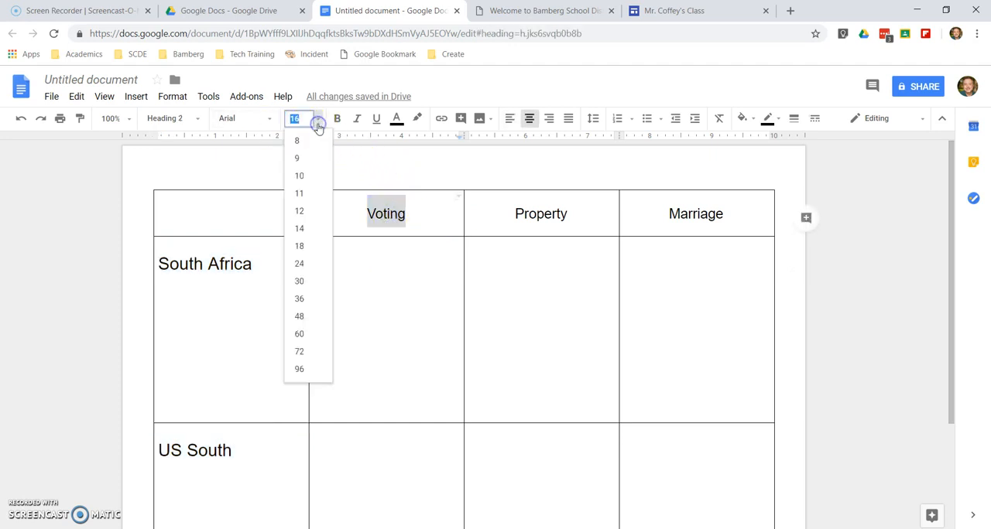
click(316, 283)
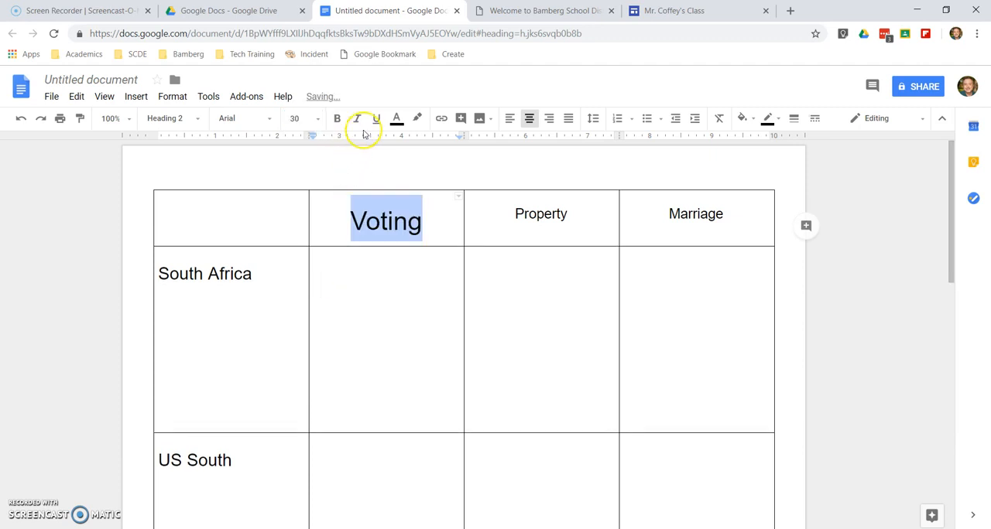
click(338, 121)
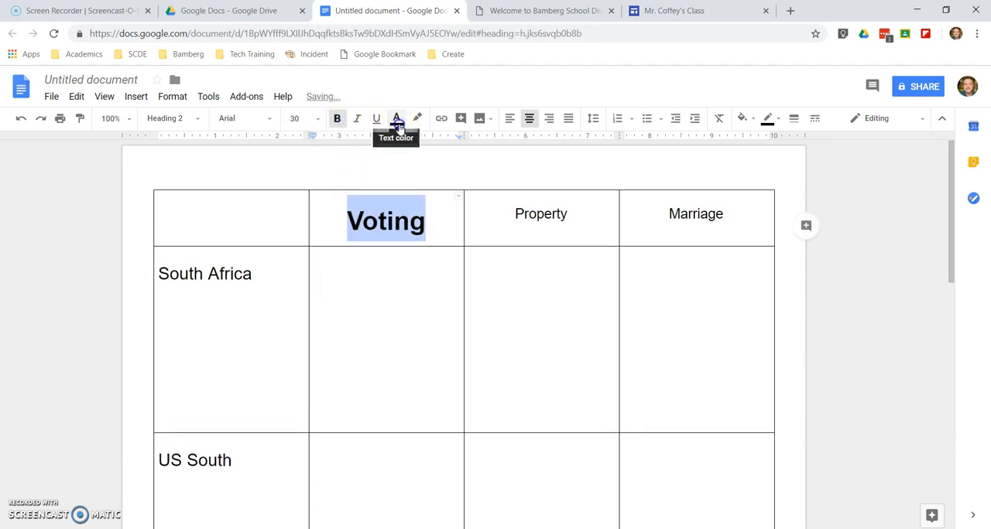
click(396, 122)
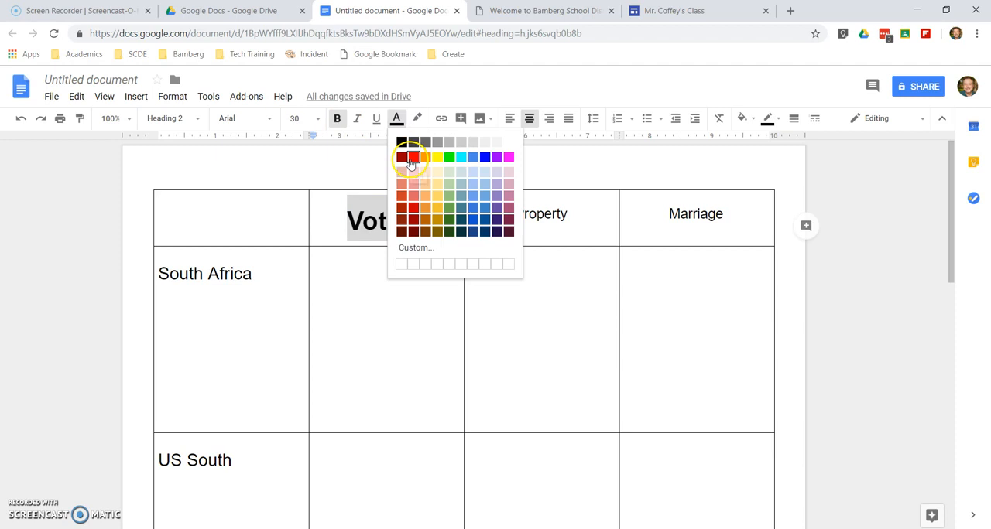
click(413, 158)
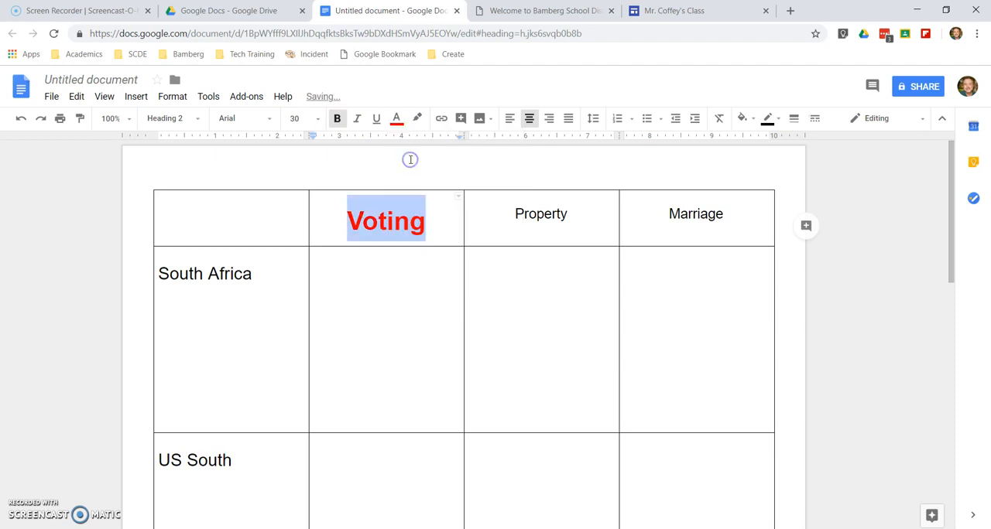
Update the Heading 2 style to match the formatted Voting heading
click(197, 119)
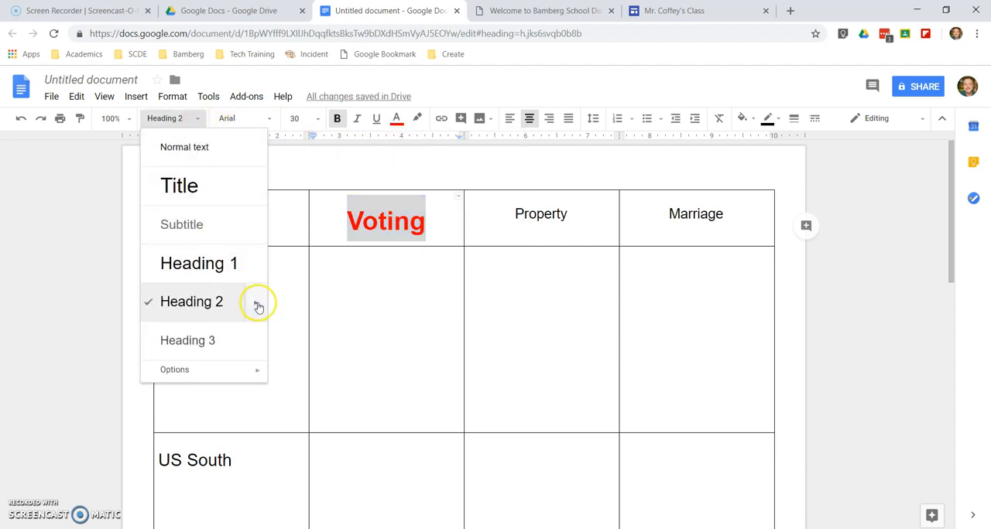
mouse_move(255, 302)
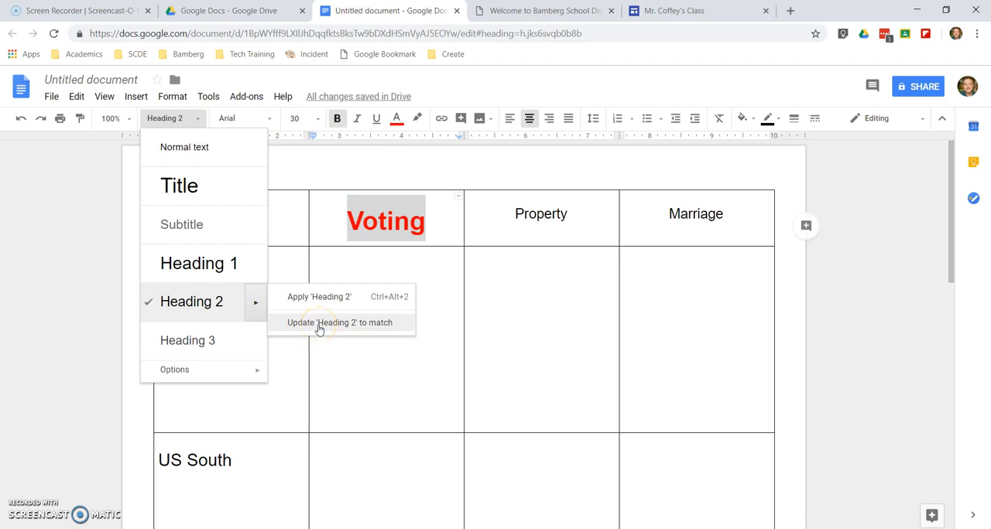
click(318, 323)
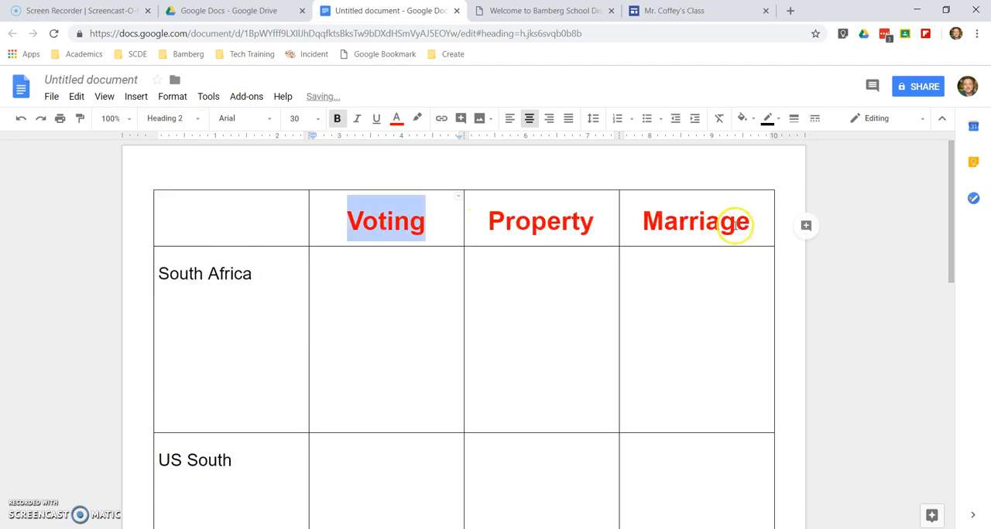
click(531, 283)
click(372, 310)
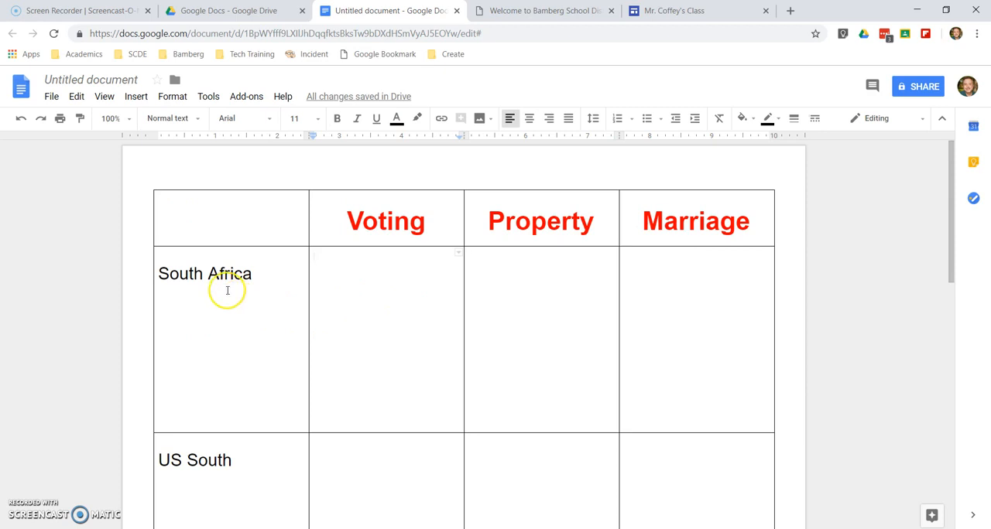
Make the row labels South Africa and US South bold and blue
drag(166, 272, 254, 472)
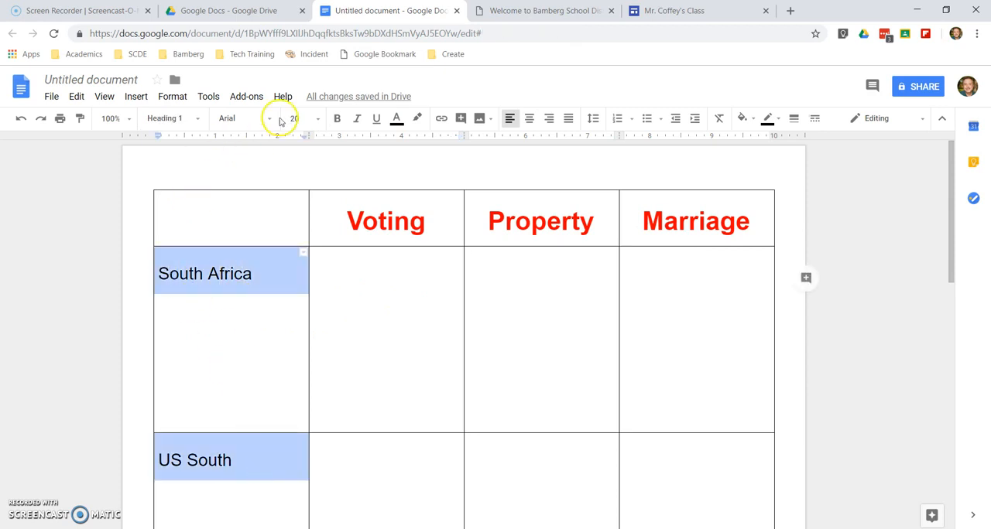
click(338, 119)
click(395, 122)
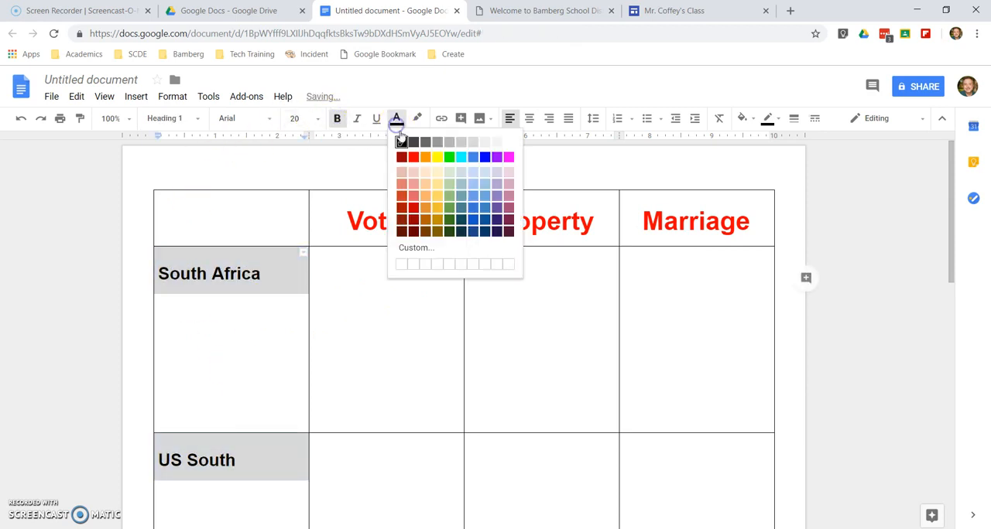
click(485, 157)
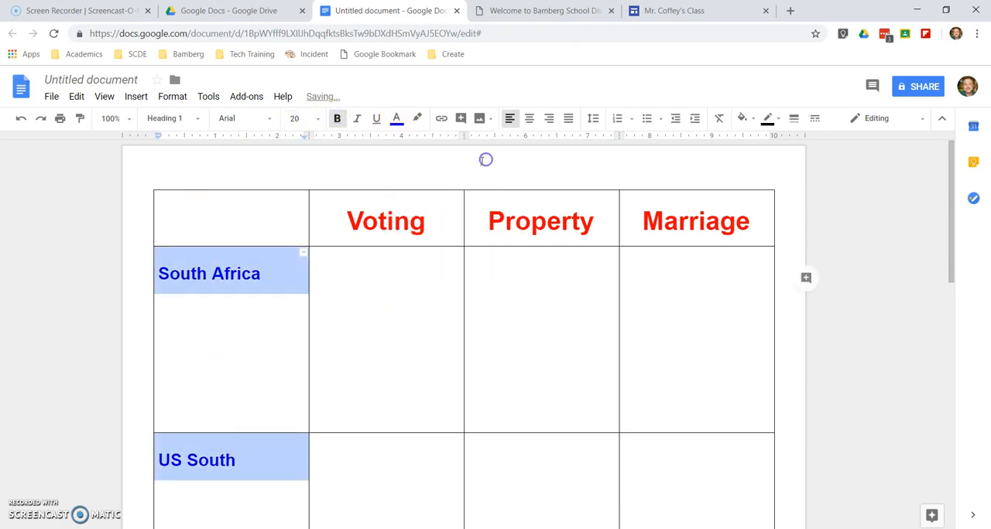
Update the Heading 1 style to match the formatted row labels
click(199, 121)
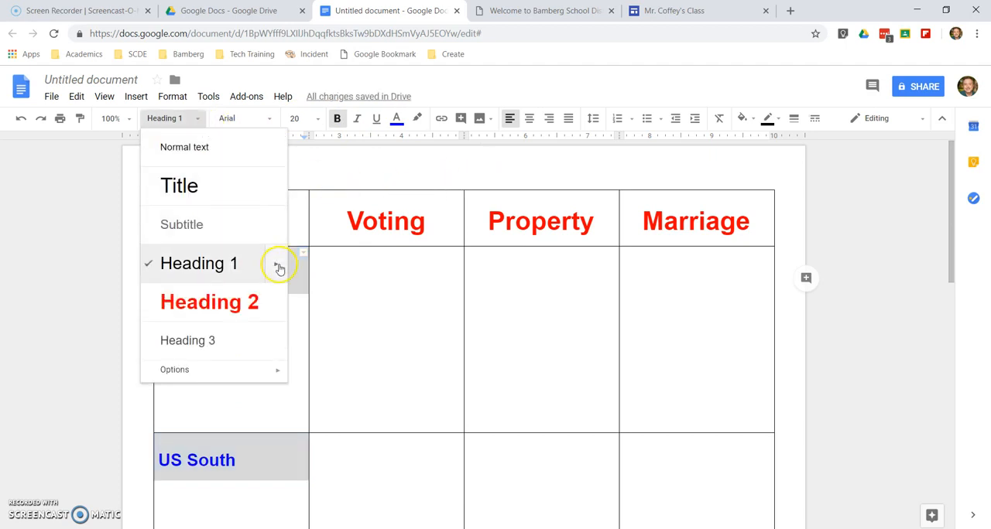
mouse_move(279, 268)
click(335, 283)
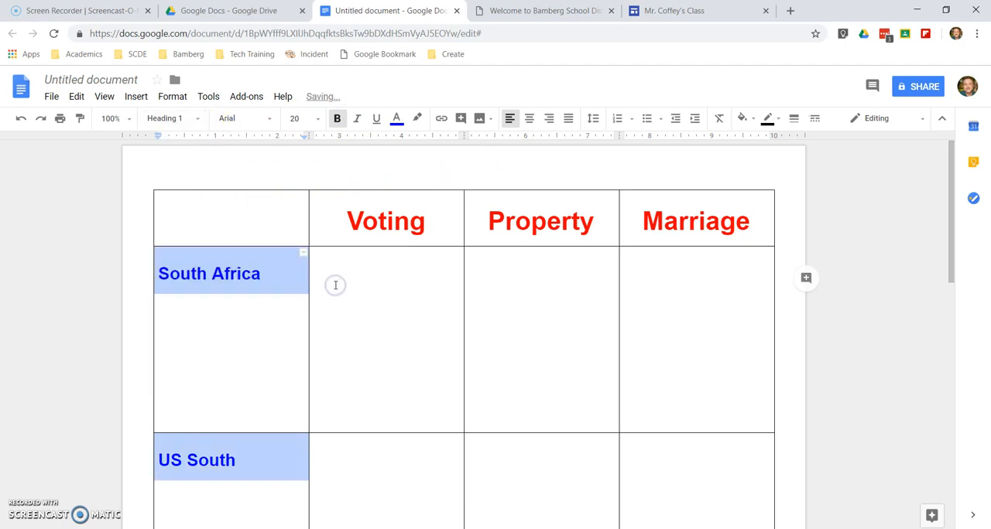
Centre-align the row labels South Africa and US South horizontally
click(530, 119)
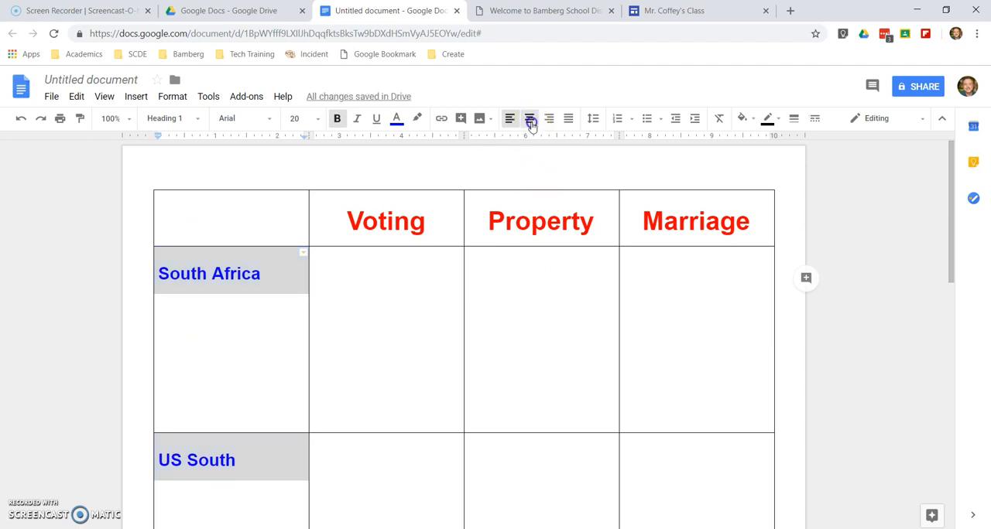
click(263, 289)
scroll(277, 338, down, 3)
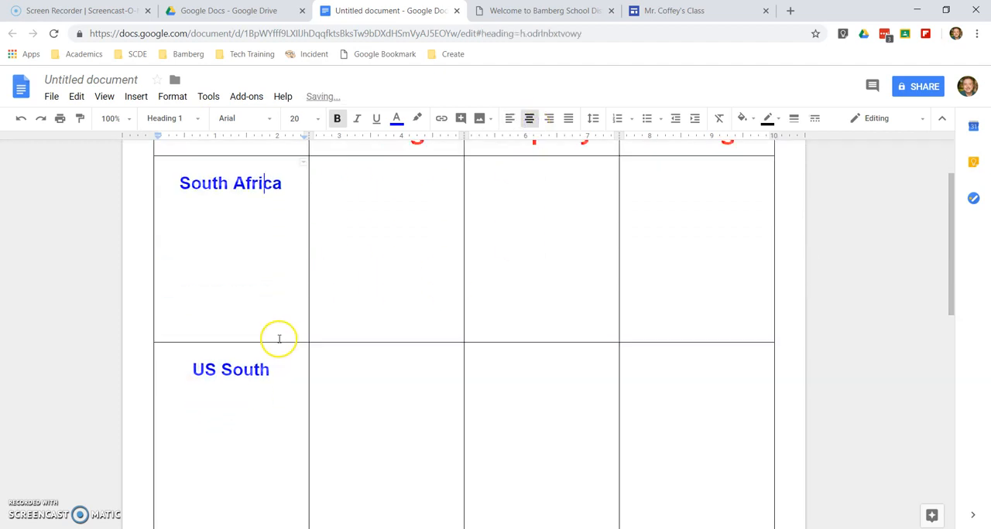
scroll(262, 232, up, 2)
click(259, 212)
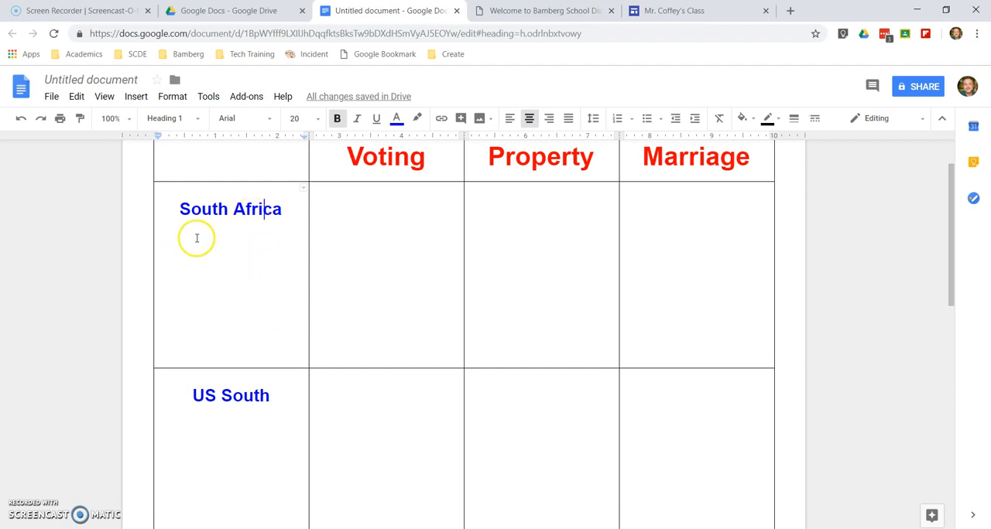
Set the cell vertical alignment of the South Africa and US South label cells to Middle
drag(181, 210, 280, 418)
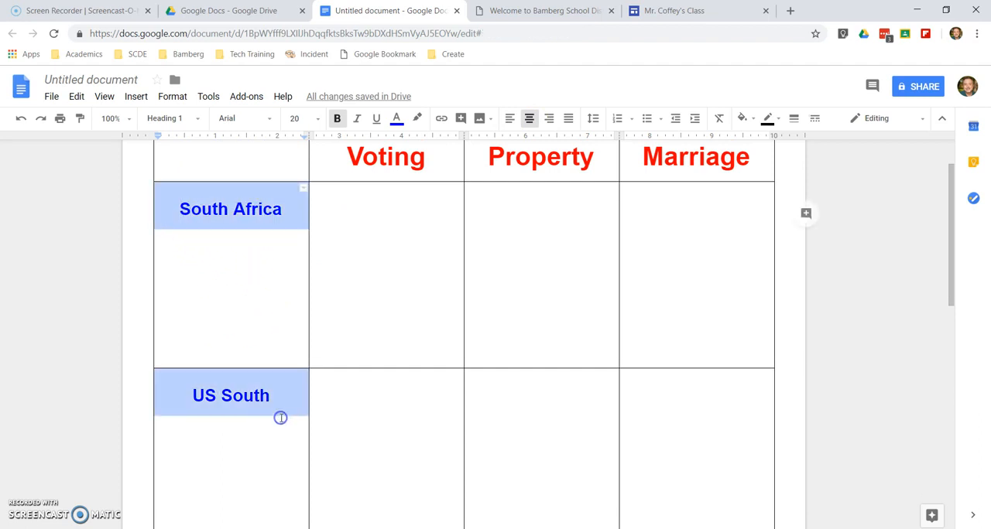
right_click(224, 277)
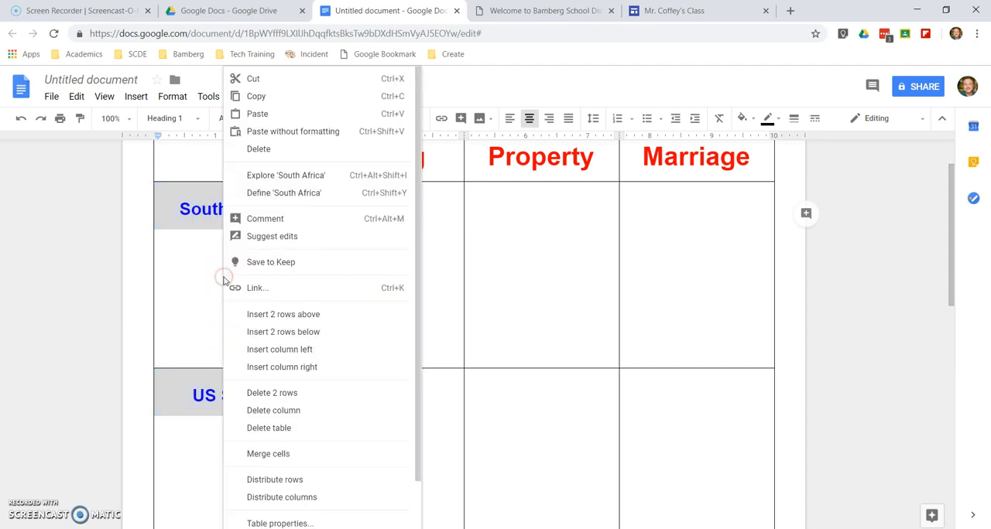
scroll(316, 418, down, 2)
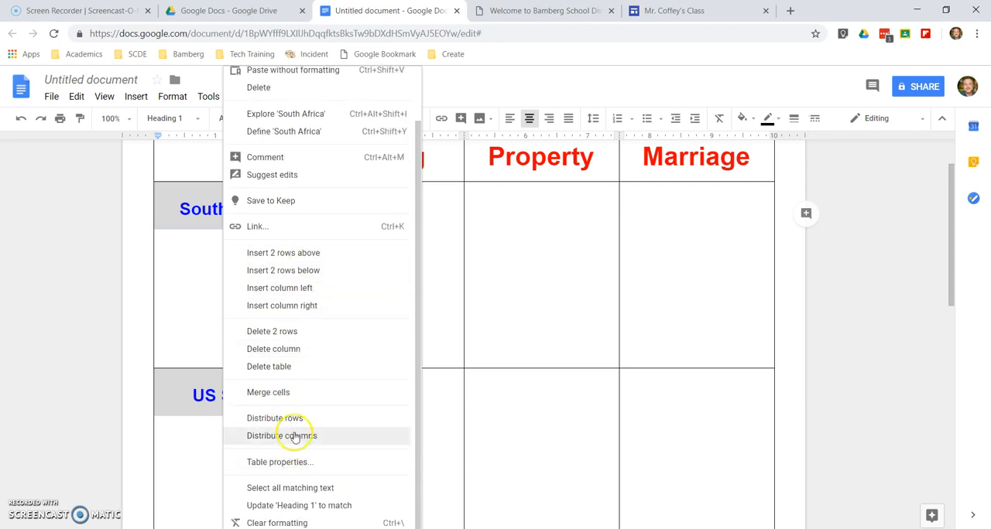
click(301, 473)
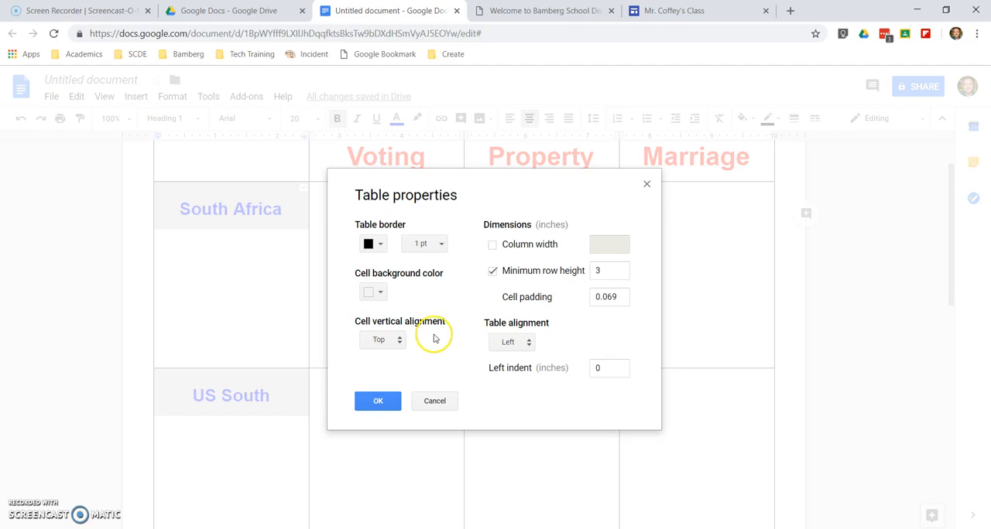
click(380, 341)
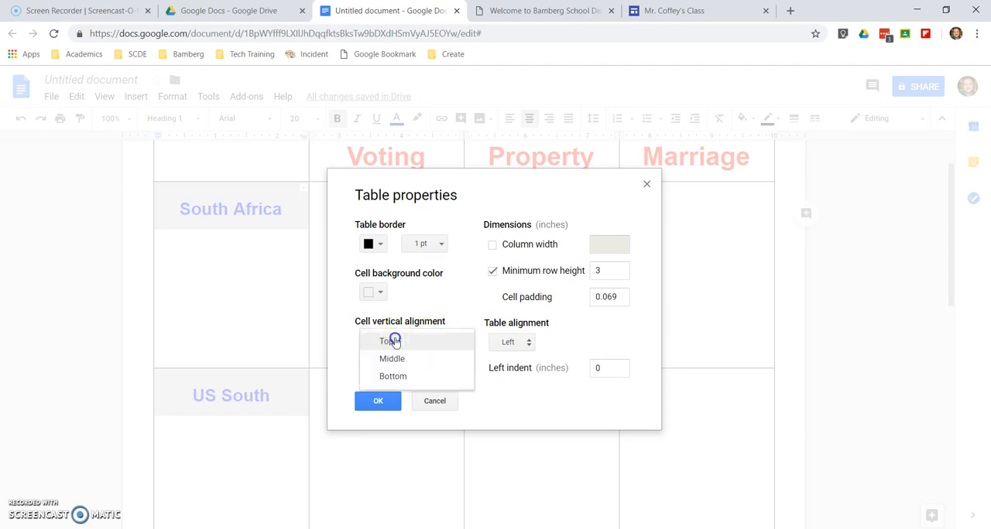
click(397, 377)
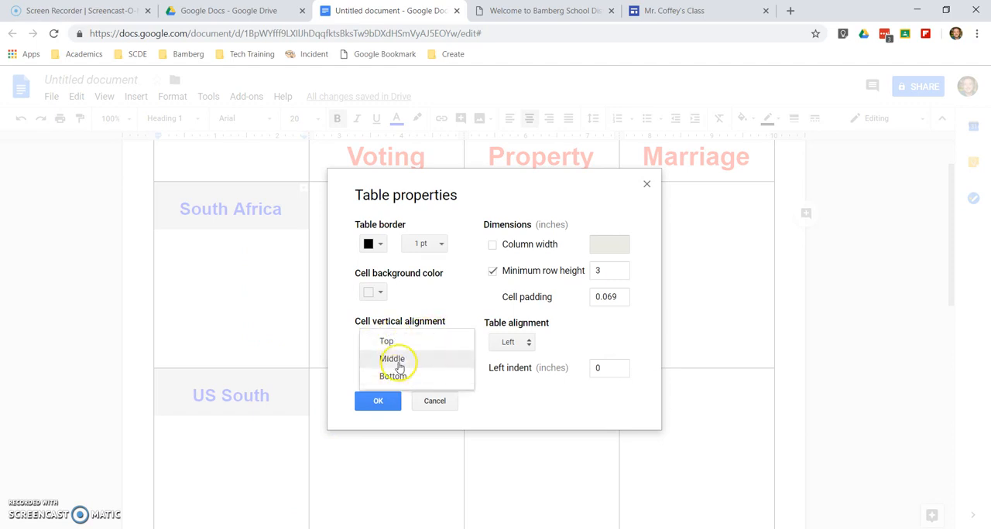
click(396, 359)
click(379, 400)
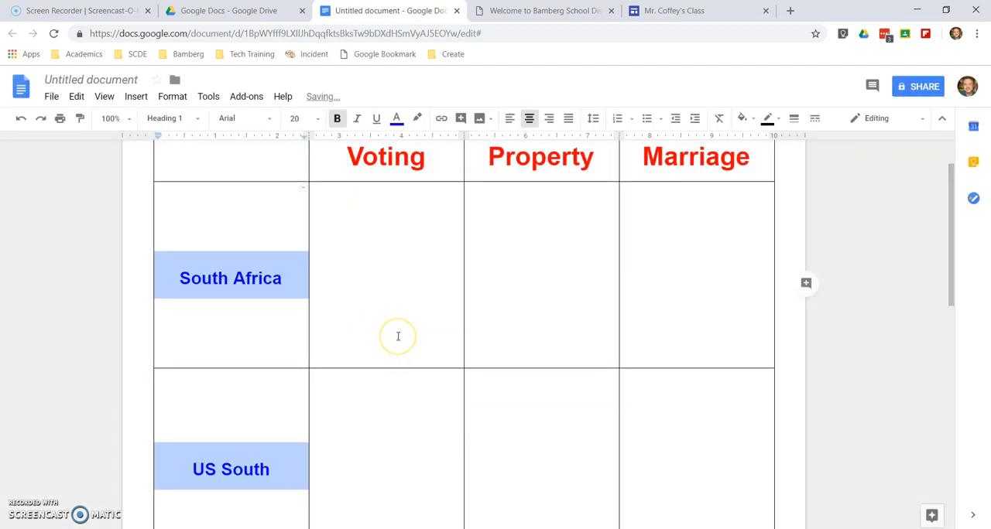
click(397, 336)
scroll(398, 337, up, 2)
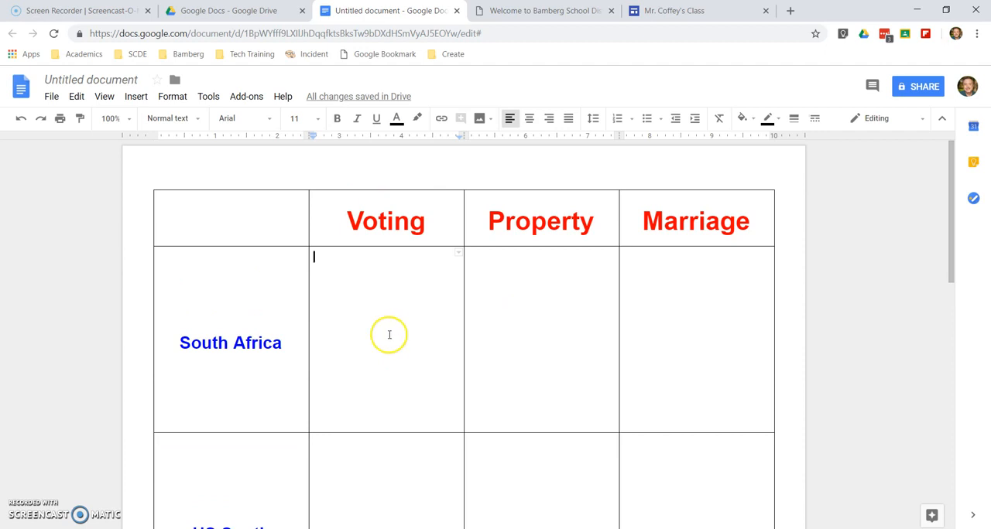
right_click(371, 332)
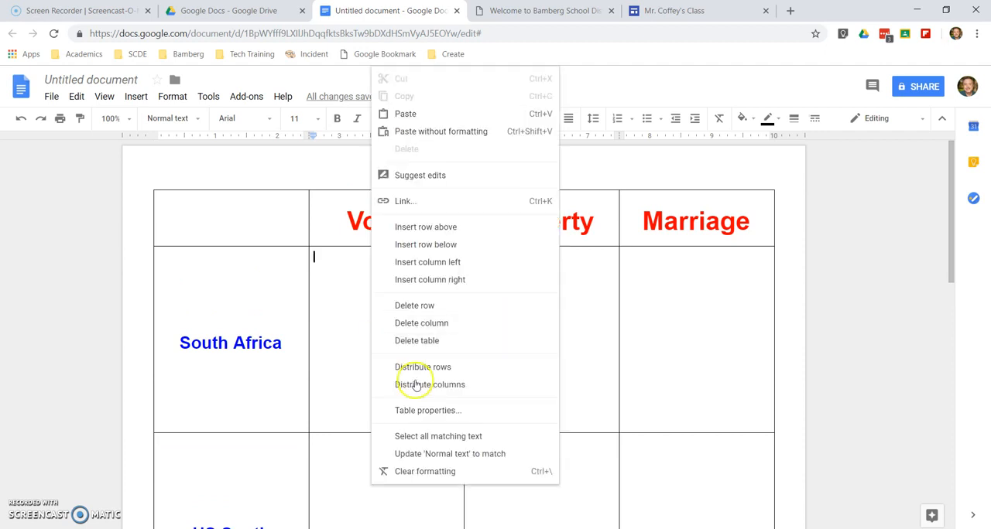
click(411, 409)
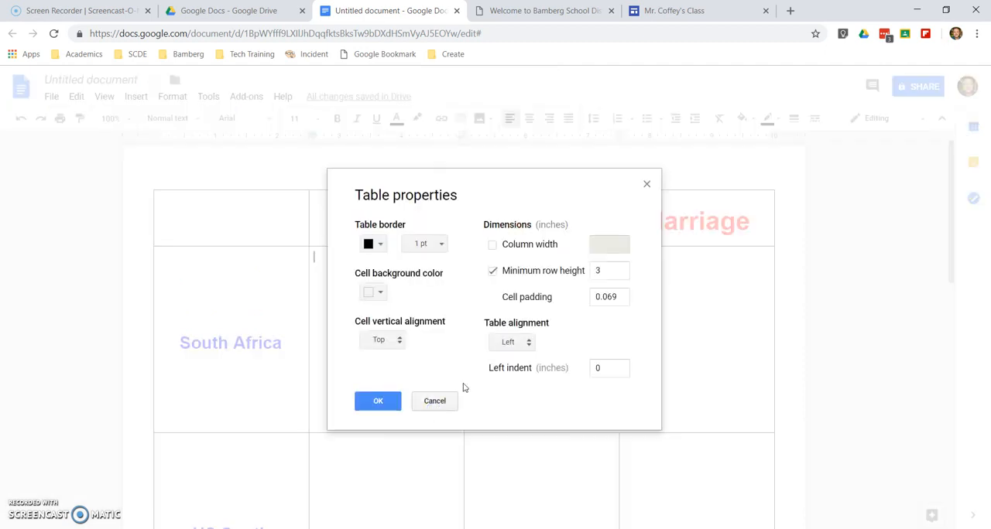
click(527, 345)
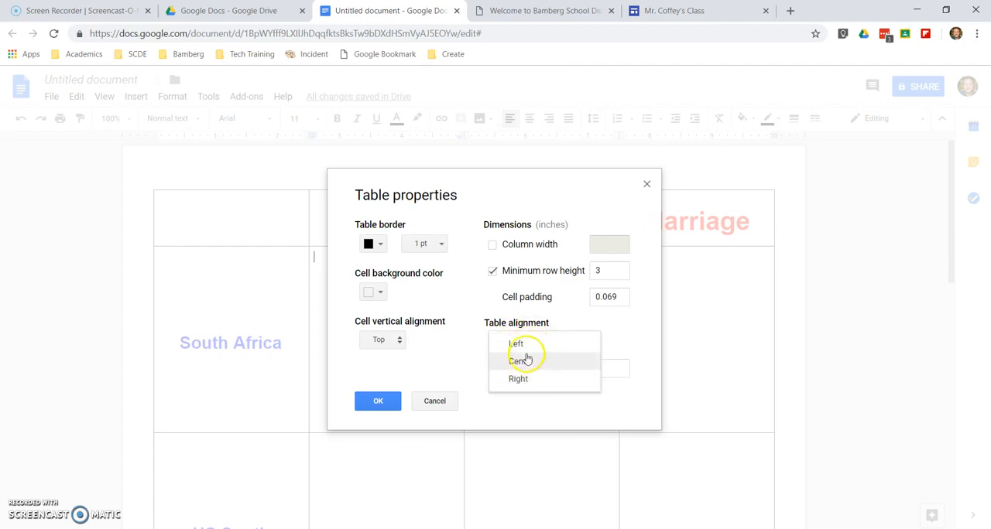
click(243, 334)
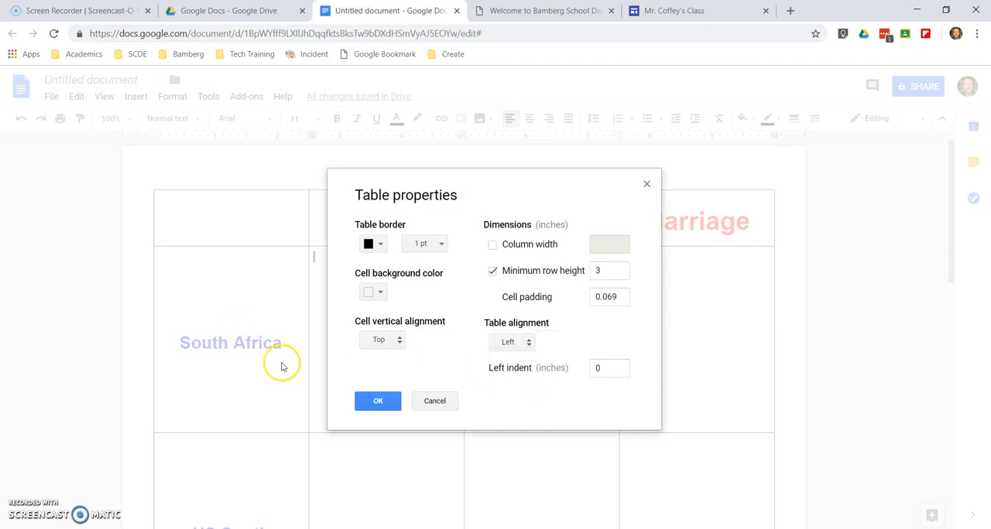
click(434, 401)
Set the table alignment to Right in the table properties of the South Africa and US South label cells
drag(287, 347, 172, 334)
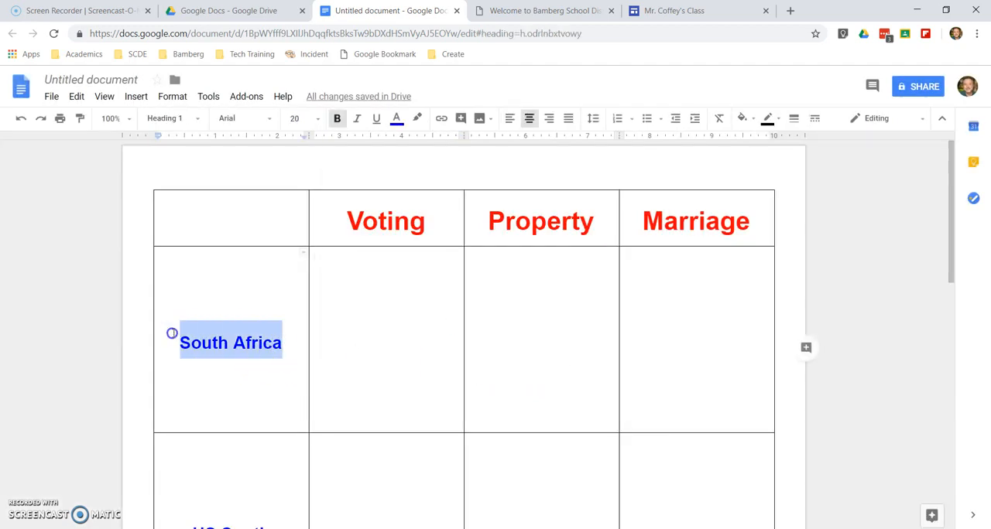
right_click(291, 336)
click(214, 310)
drag(214, 310, 265, 398)
right_click(266, 400)
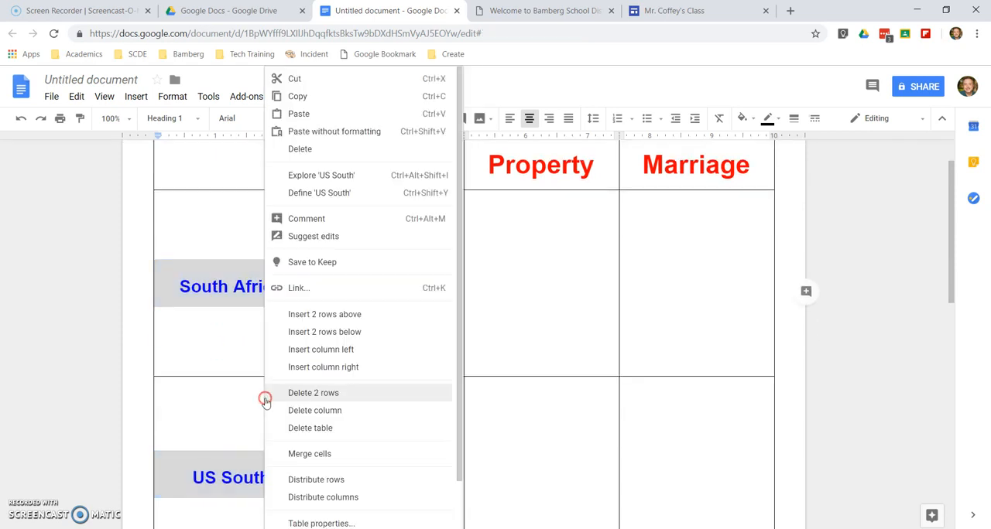
click(336, 523)
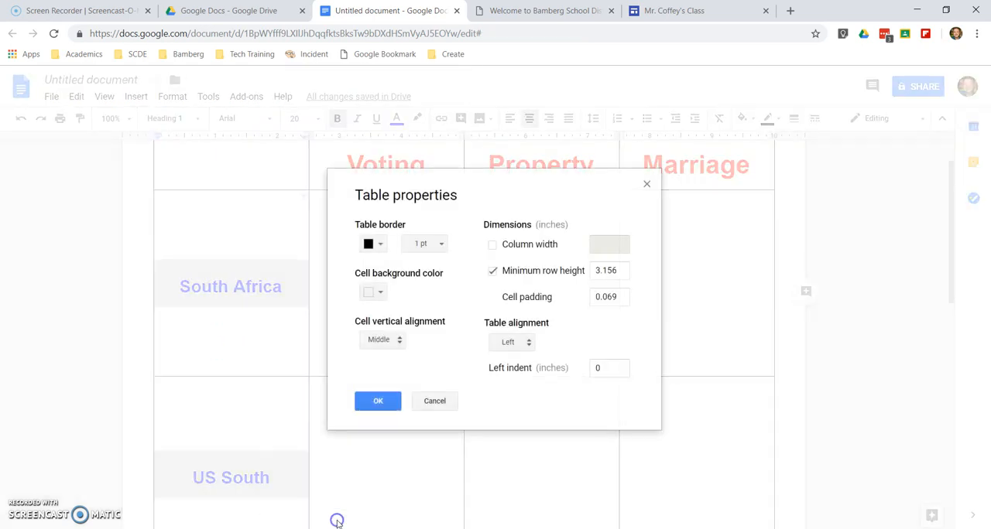
click(526, 348)
click(530, 366)
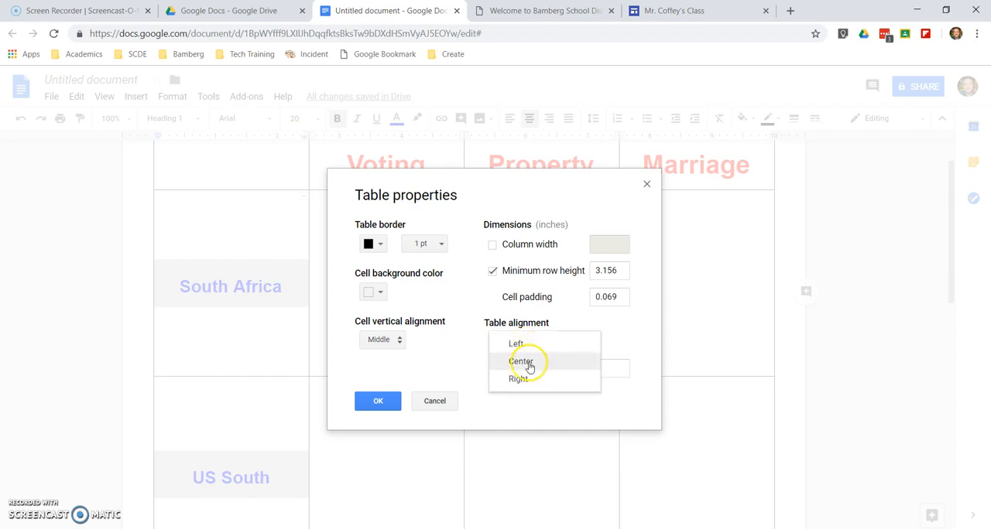
click(526, 379)
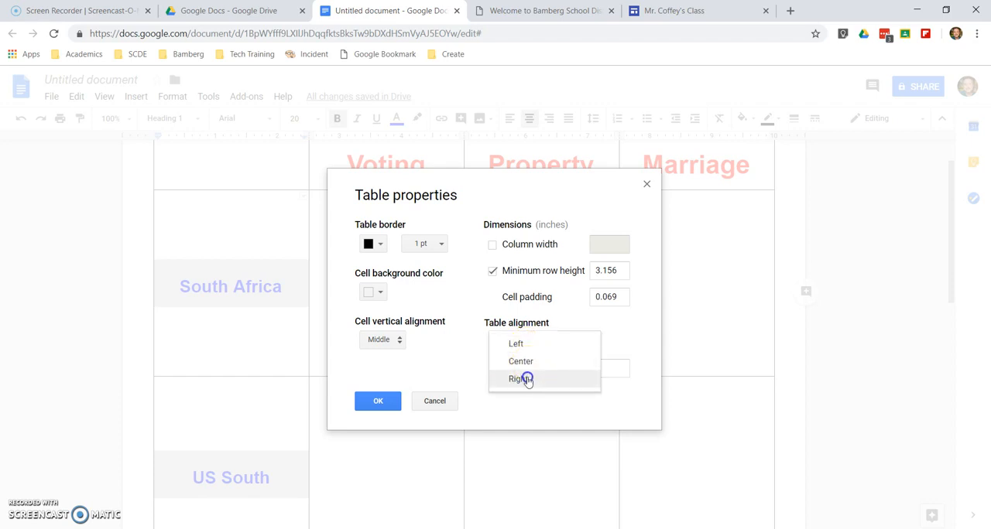
click(527, 381)
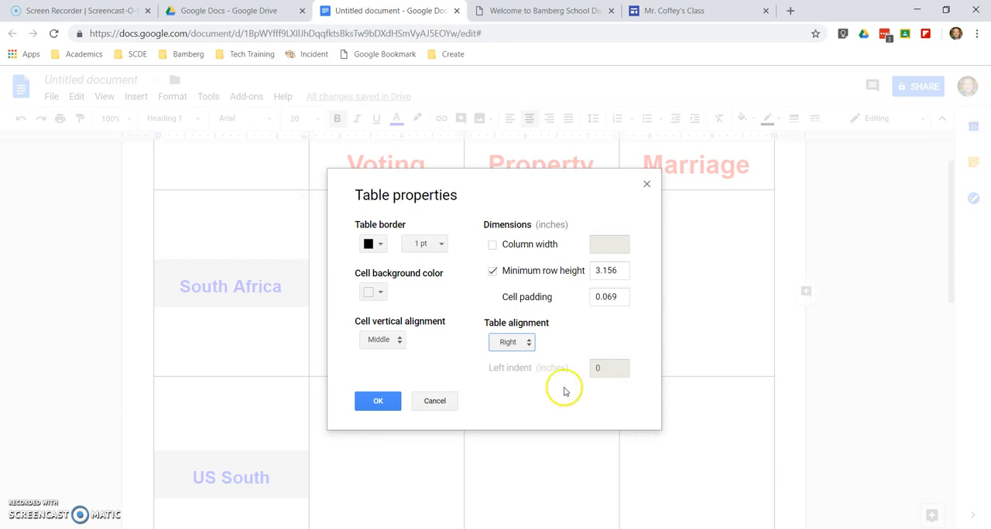
click(377, 401)
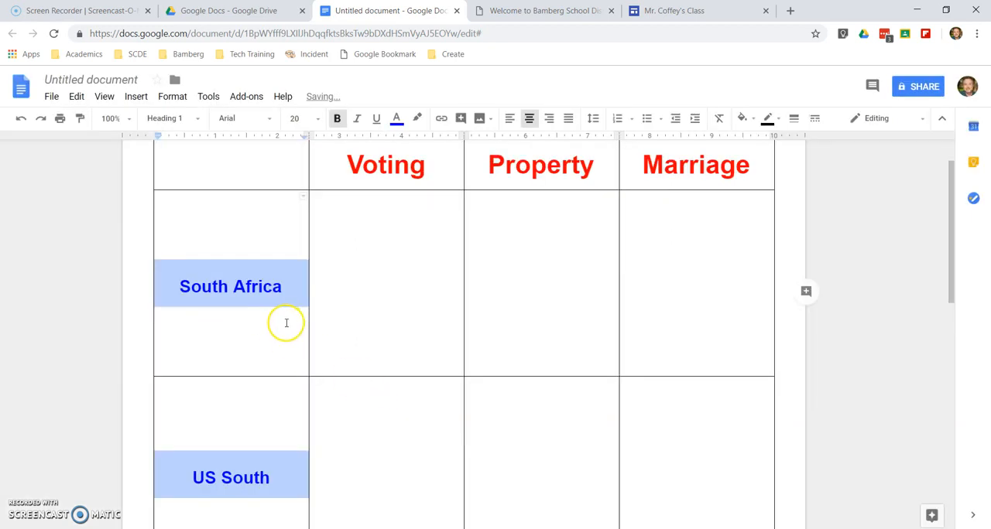
scroll(438, 356, down, 3)
scroll(442, 357, up, 1)
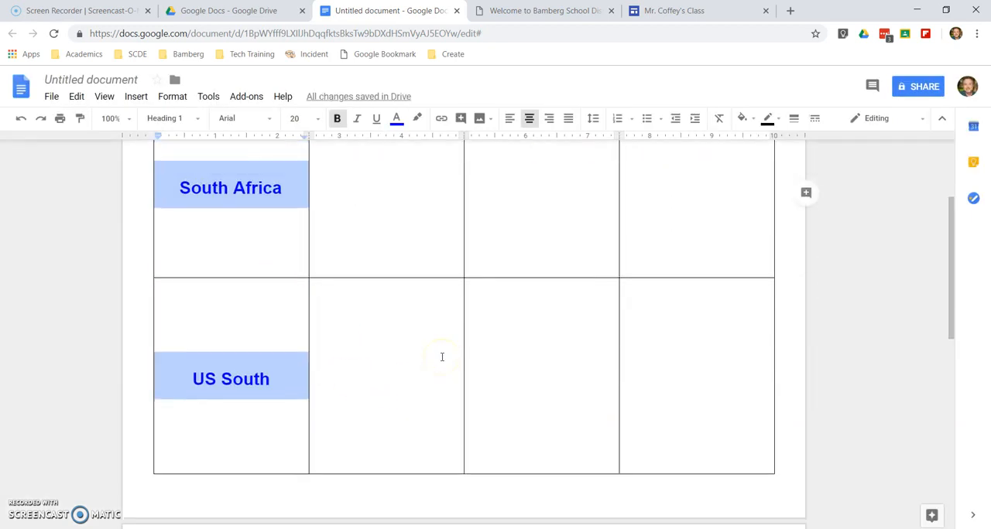
scroll(442, 356, up, 4)
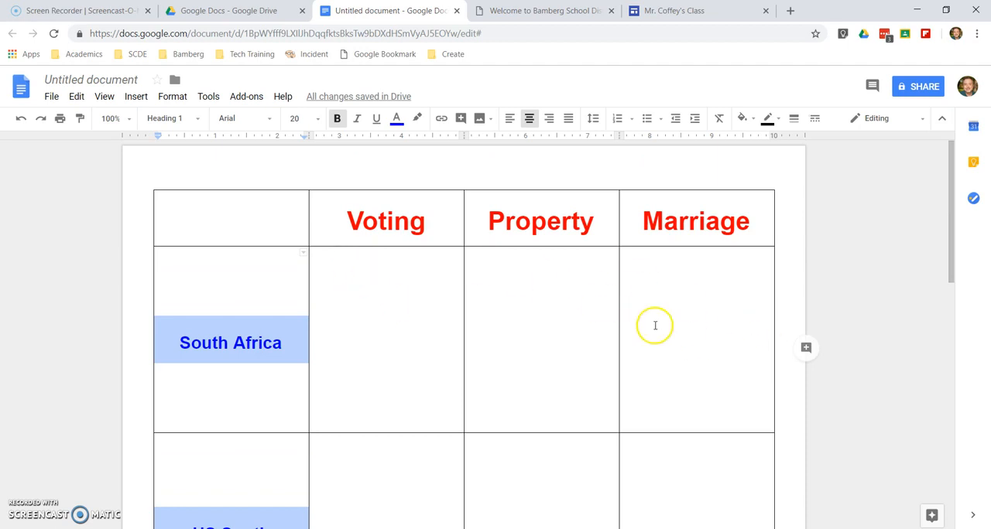
scroll(627, 328, down, 3)
Narrow the Marriage column to about 0.9 inches by moving its outer border inward
click(739, 369)
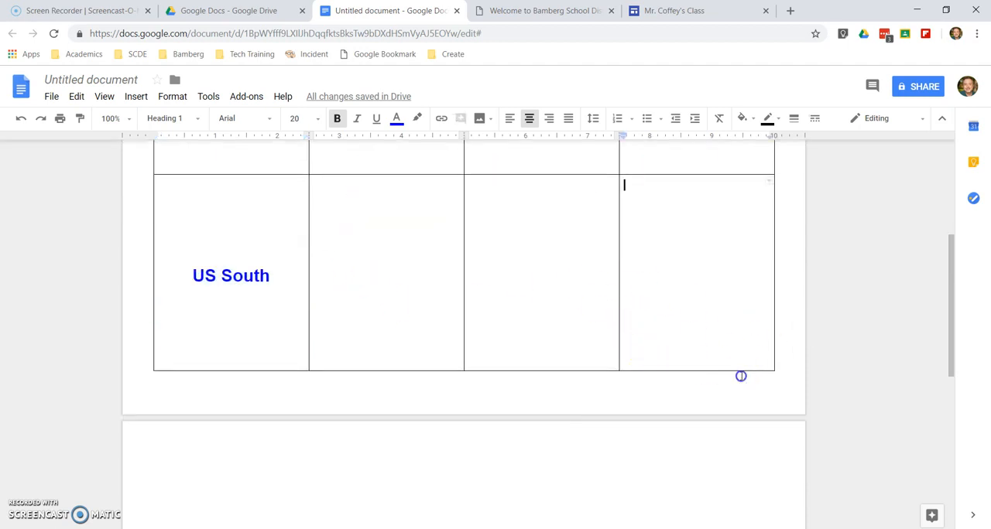
drag(773, 327, 674, 325)
scroll(748, 278, up, 4)
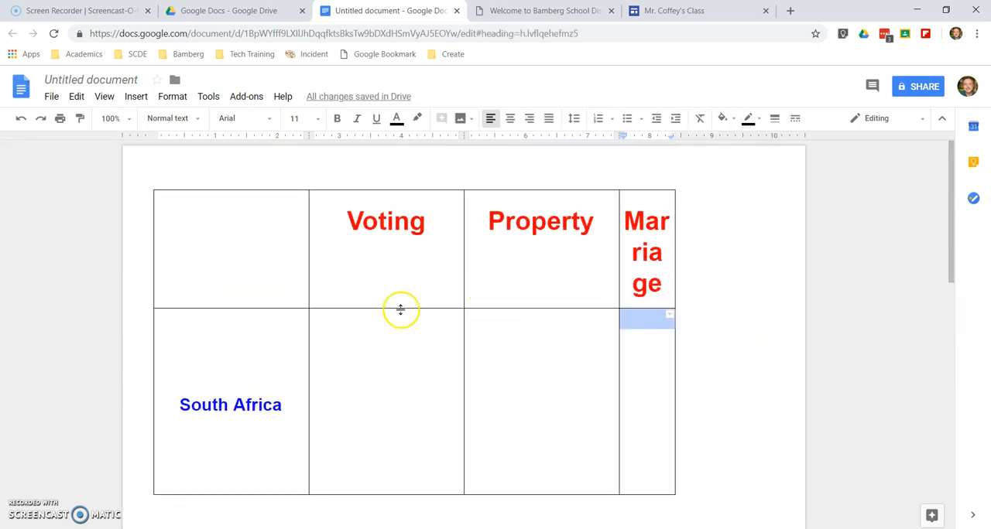
Select cells across the narrowed table and set its table alignment to Right
drag(237, 245, 634, 437)
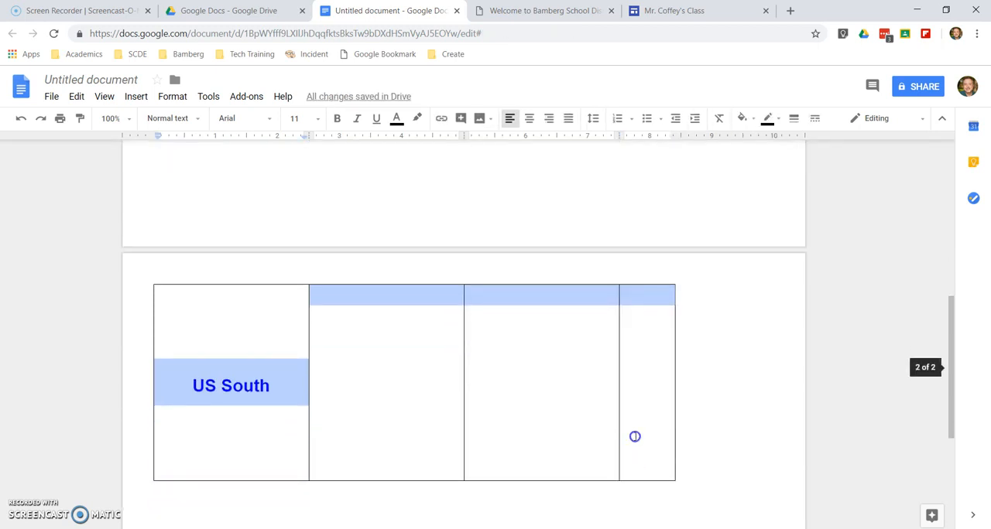
right_click(550, 350)
click(614, 485)
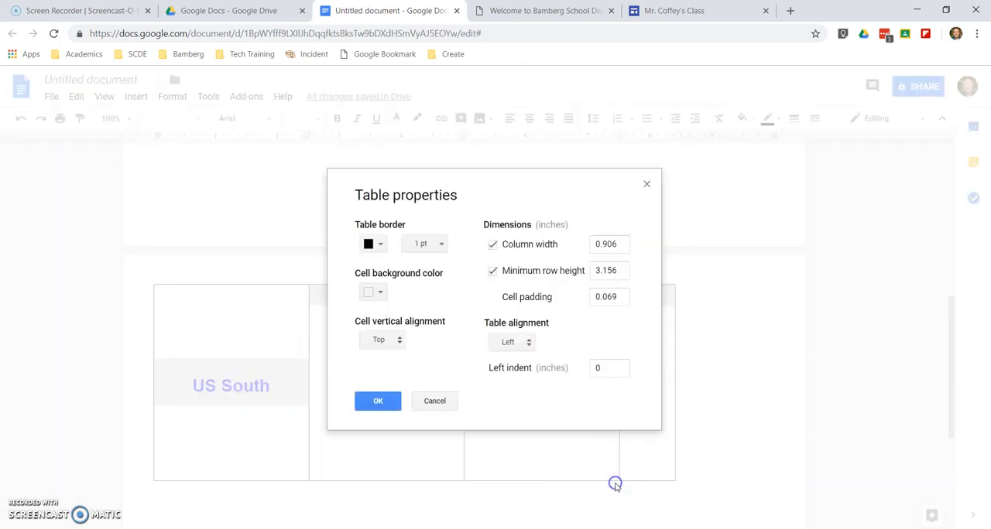
click(524, 342)
click(520, 377)
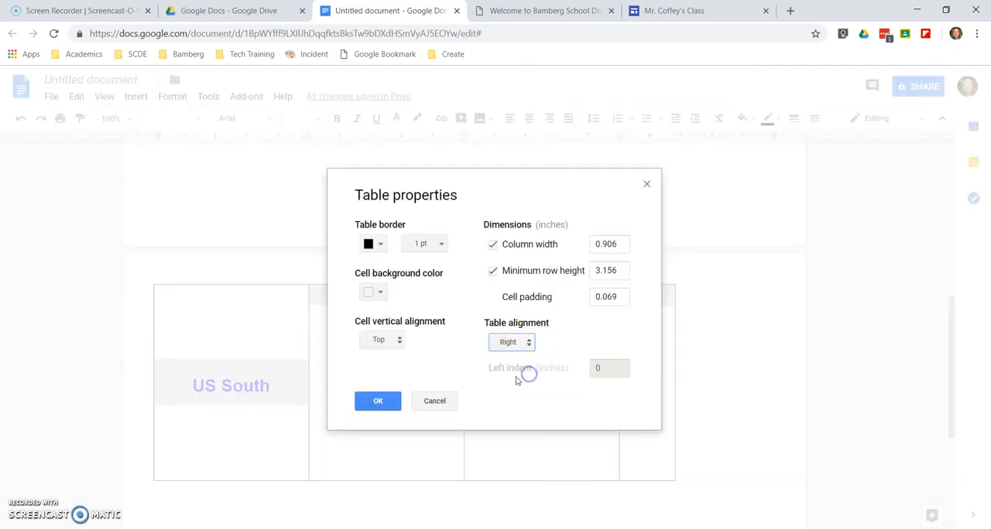
click(375, 401)
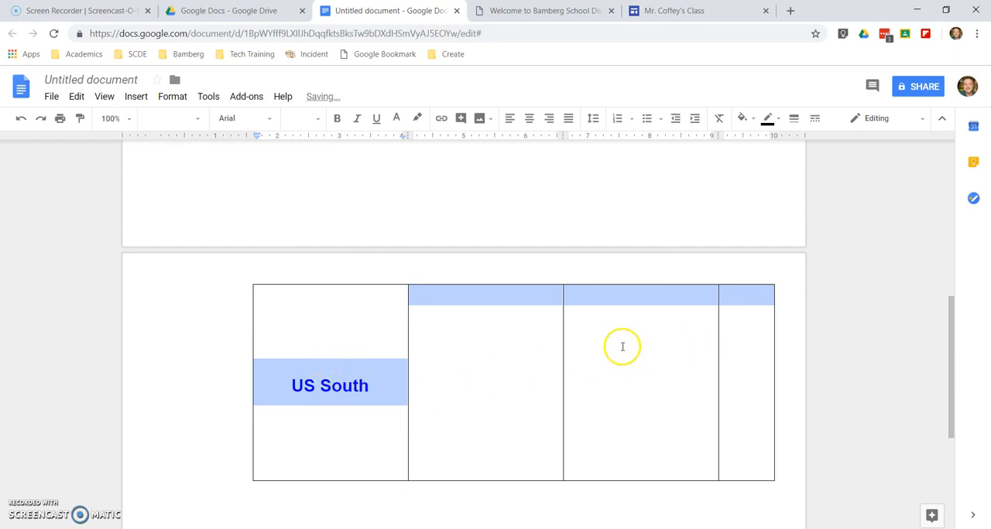
Undo the last table alignment change and widen the Marriage column to about 2.3 inches
key(ctrl+z)
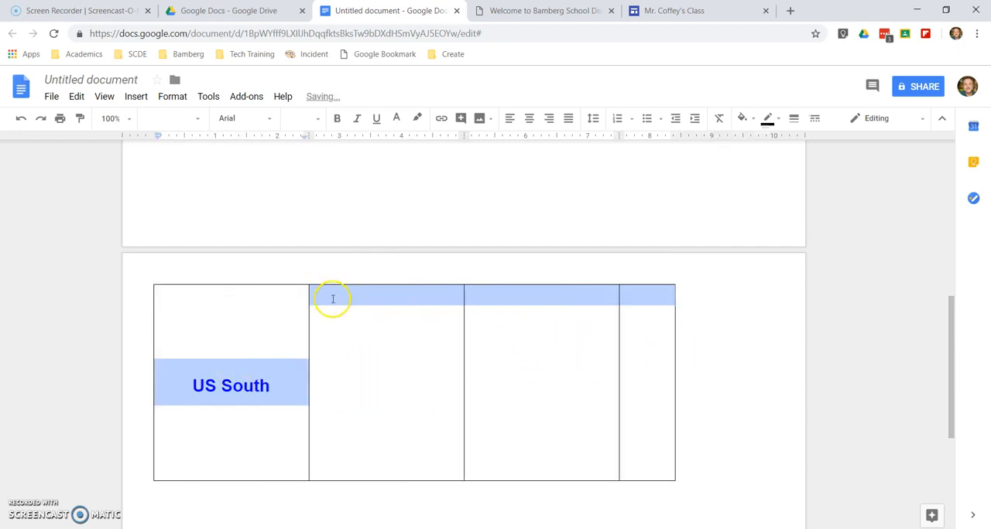
click(519, 326)
scroll(599, 312, up, 7)
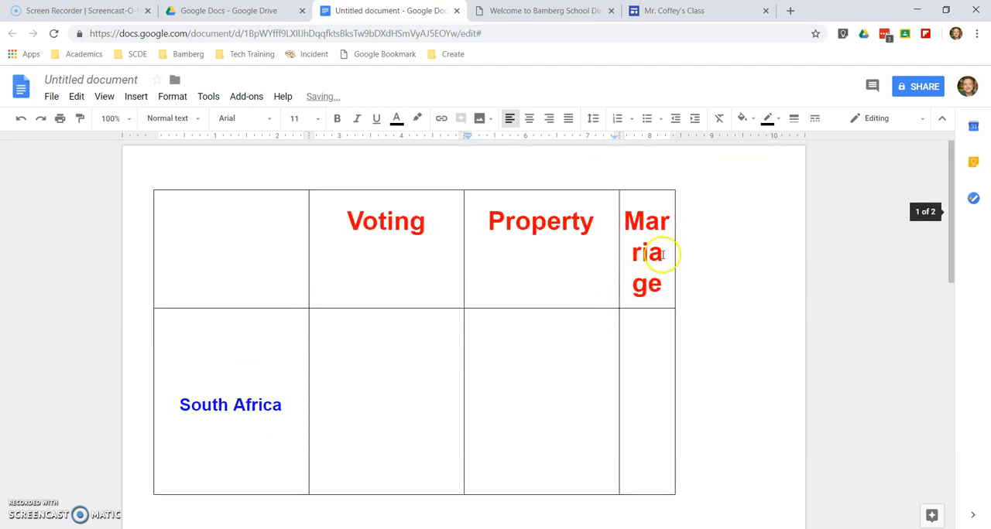
drag(674, 250, 761, 248)
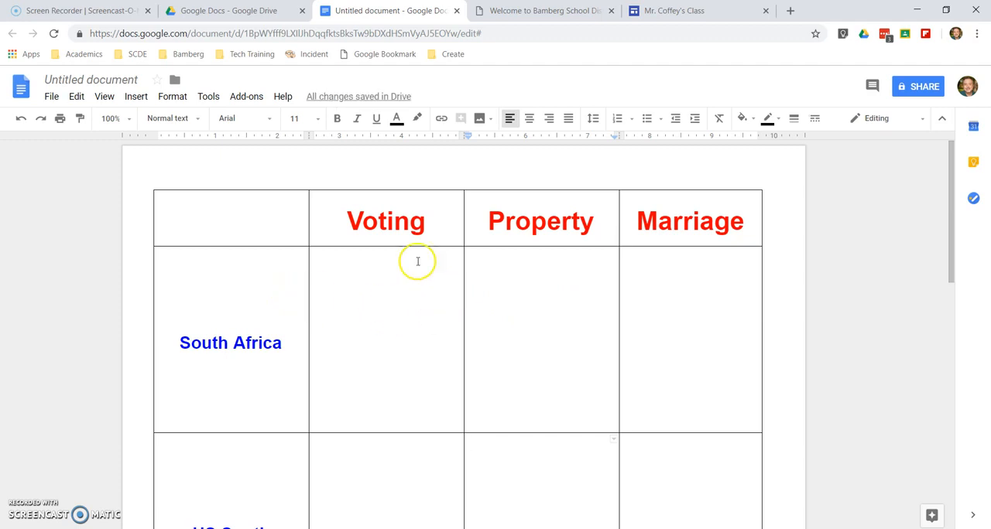
Try right and left horizontal alignment on the South Africa label and restore its centre alignment
click(274, 342)
drag(283, 344, 174, 348)
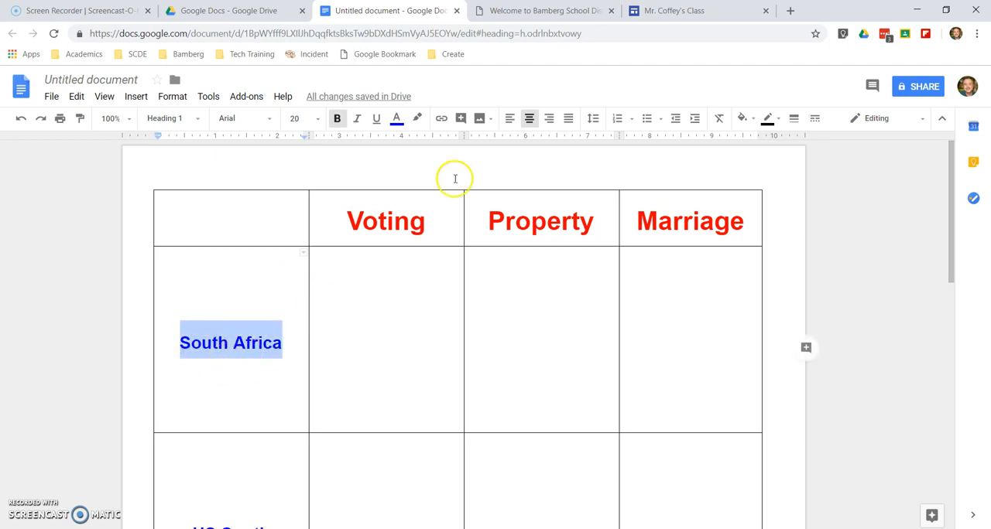
click(548, 119)
click(509, 119)
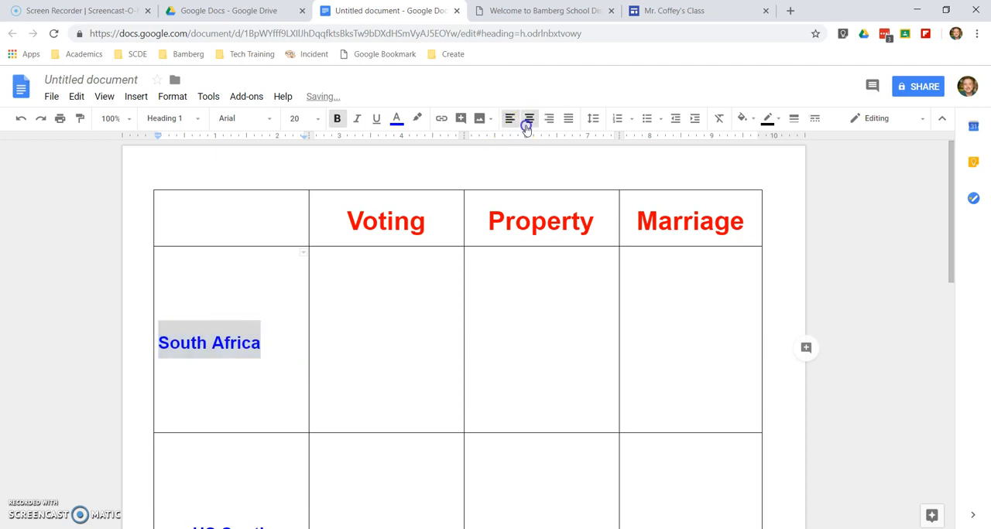
click(527, 121)
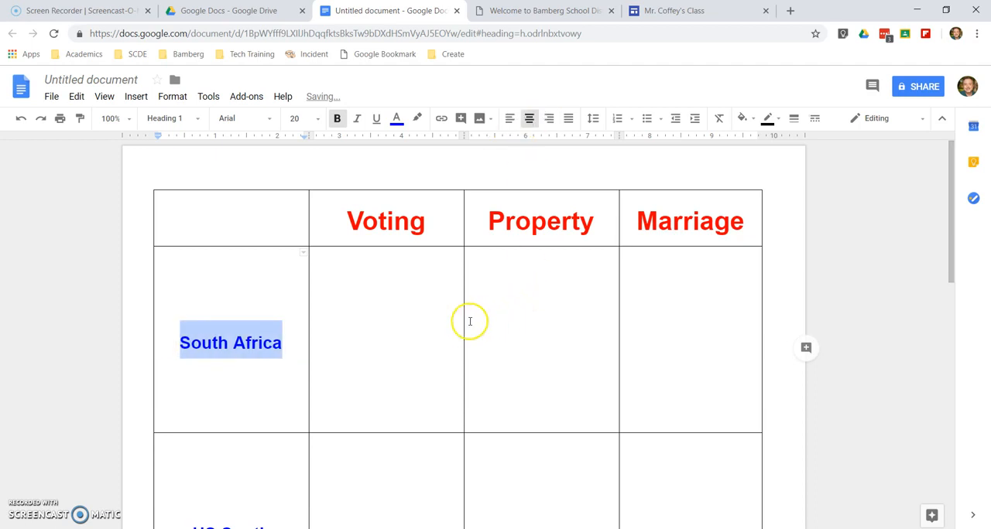
click(500, 317)
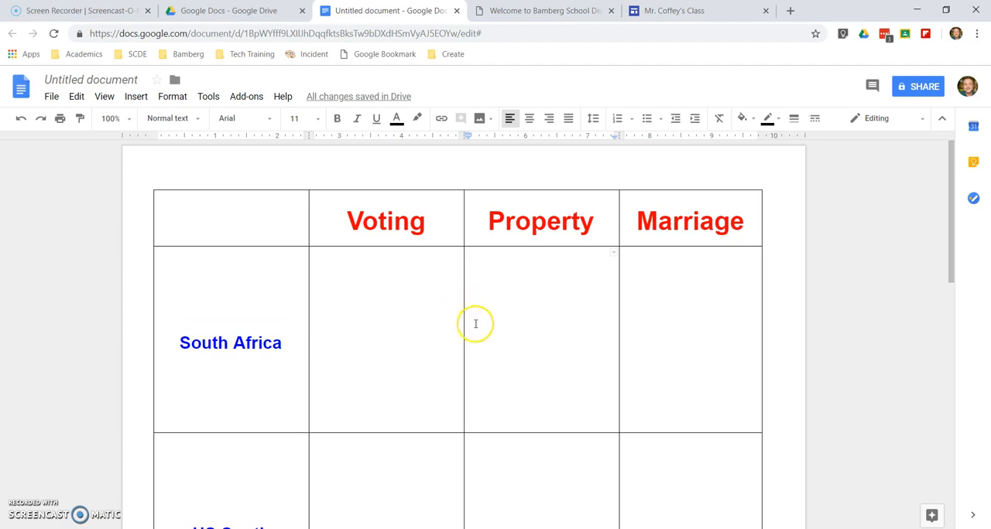
click(361, 298)
click(608, 332)
click(667, 334)
click(427, 451)
click(515, 455)
drag(620, 457, 621, 456)
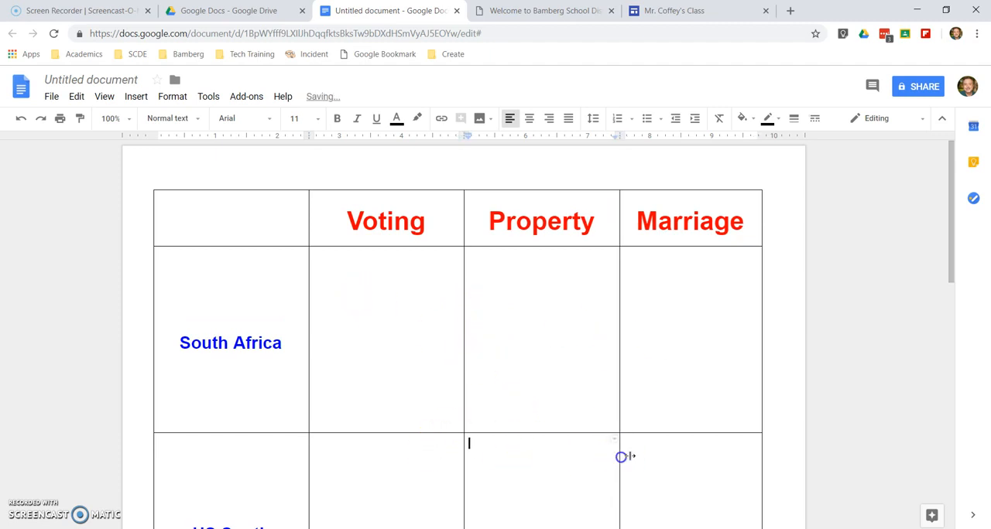
scroll(540, 407, down, 3)
scroll(541, 407, up, 2)
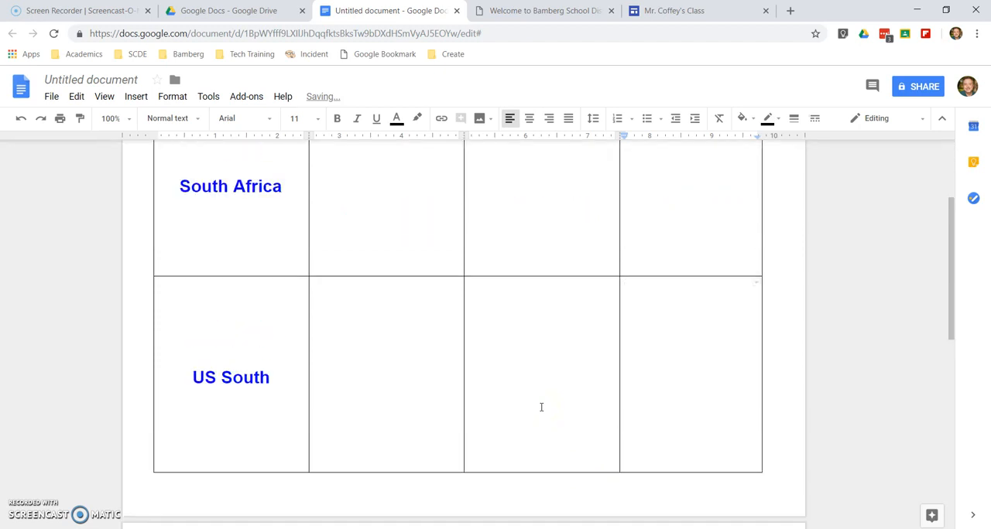
scroll(541, 407, up, 1)
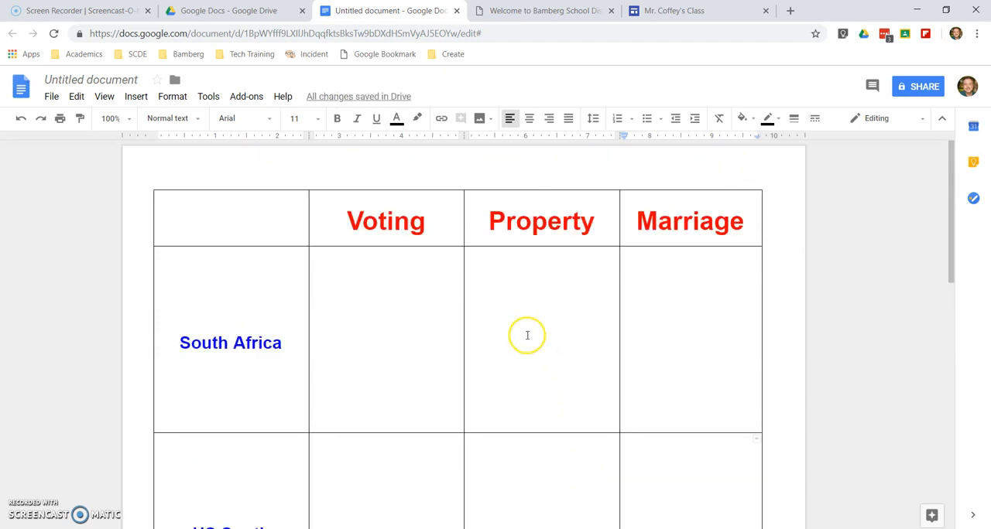
Set the cell background color of the whole header row to a dark orange
drag(268, 217, 660, 223)
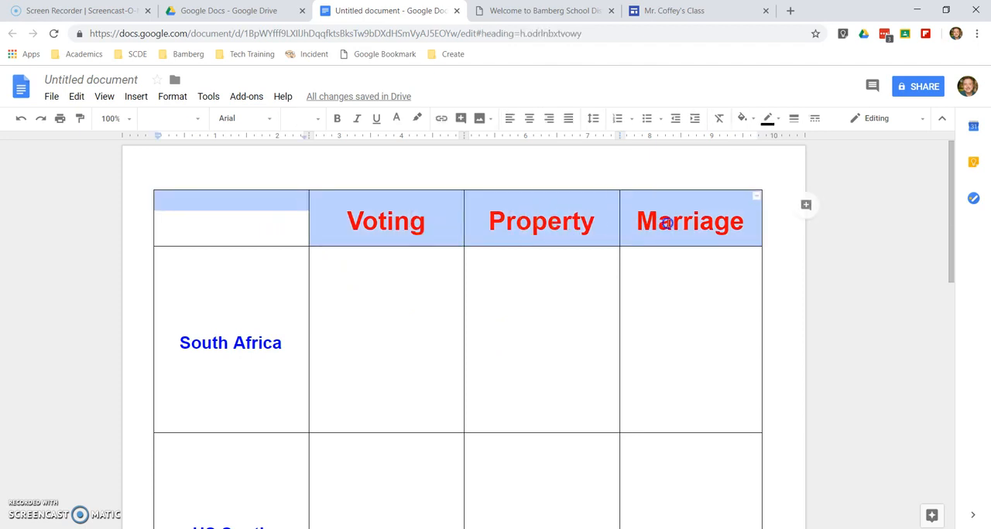
right_click(557, 203)
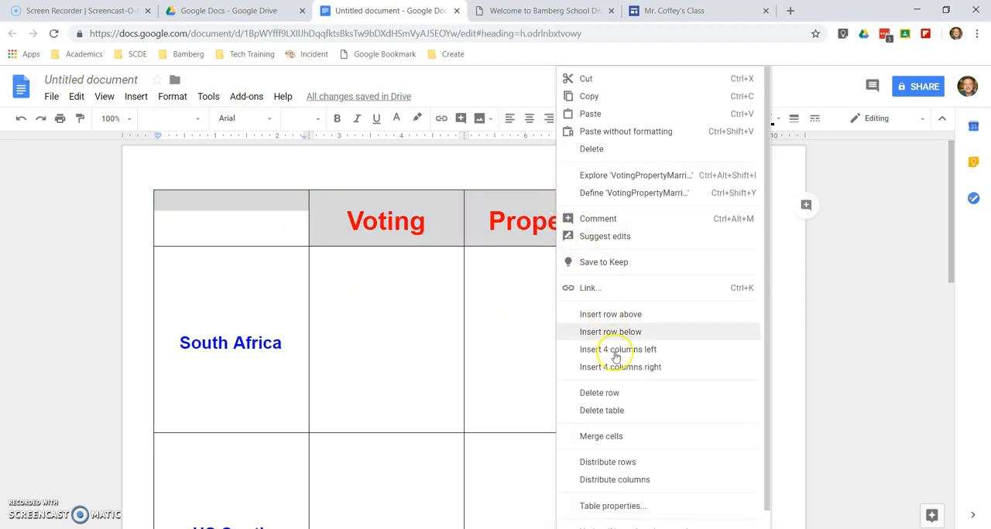
click(611, 506)
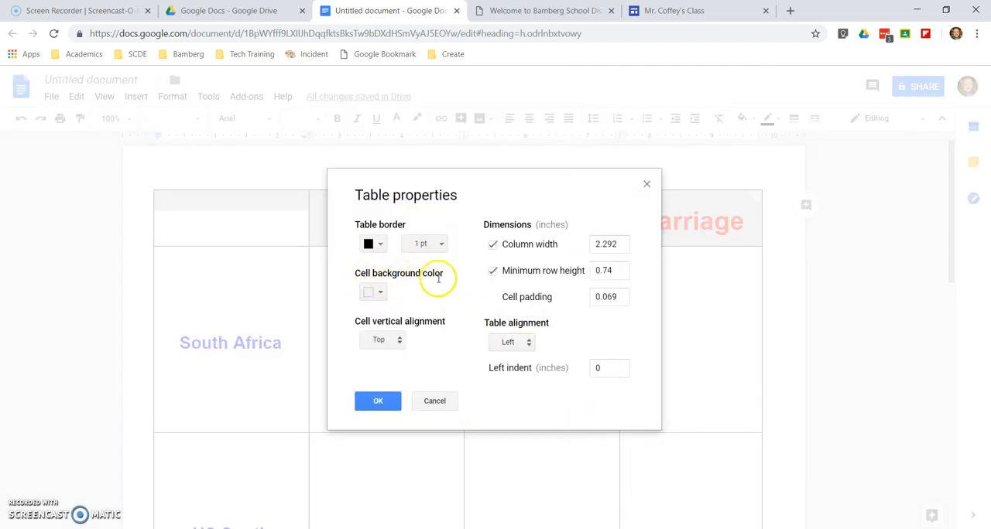
click(383, 291)
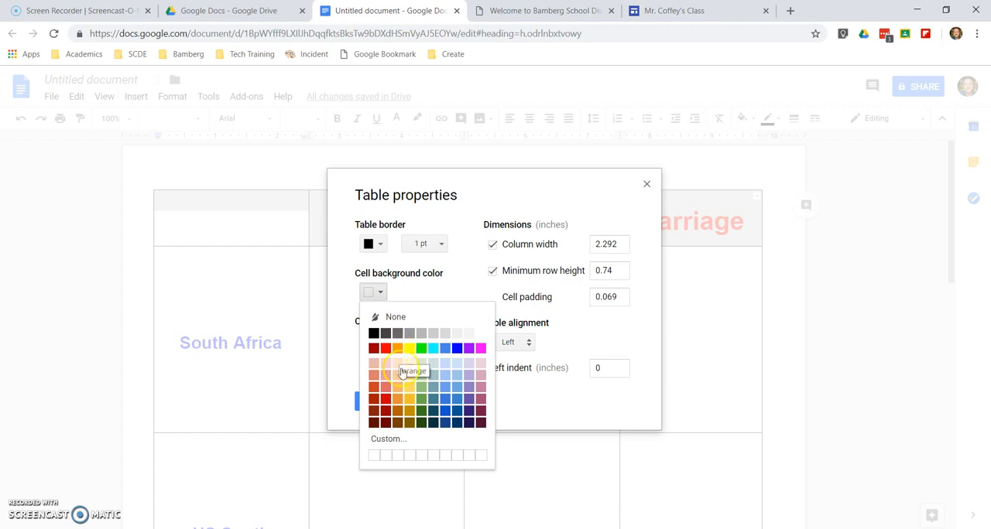
click(399, 411)
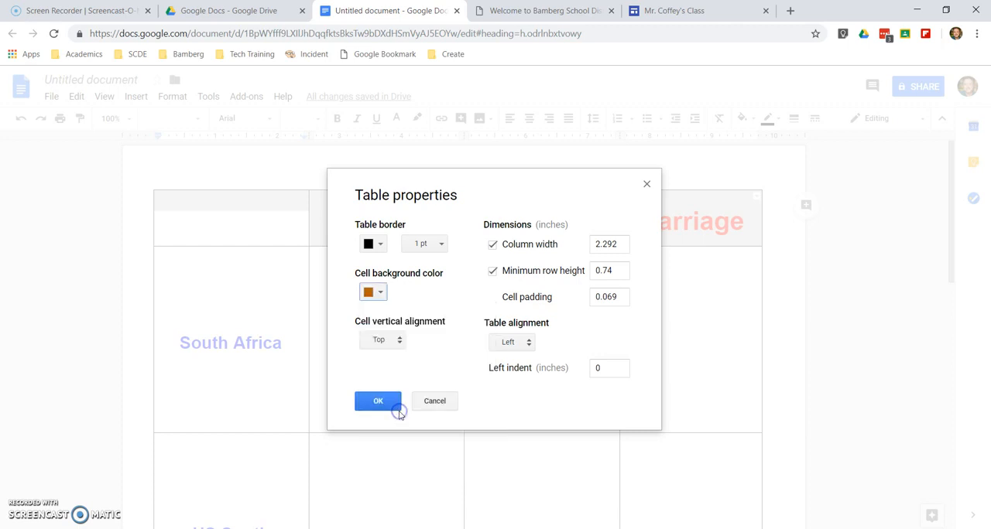
click(377, 401)
Set the cell background color of the South Africa and US South label cells to a very light orange
drag(254, 288, 287, 455)
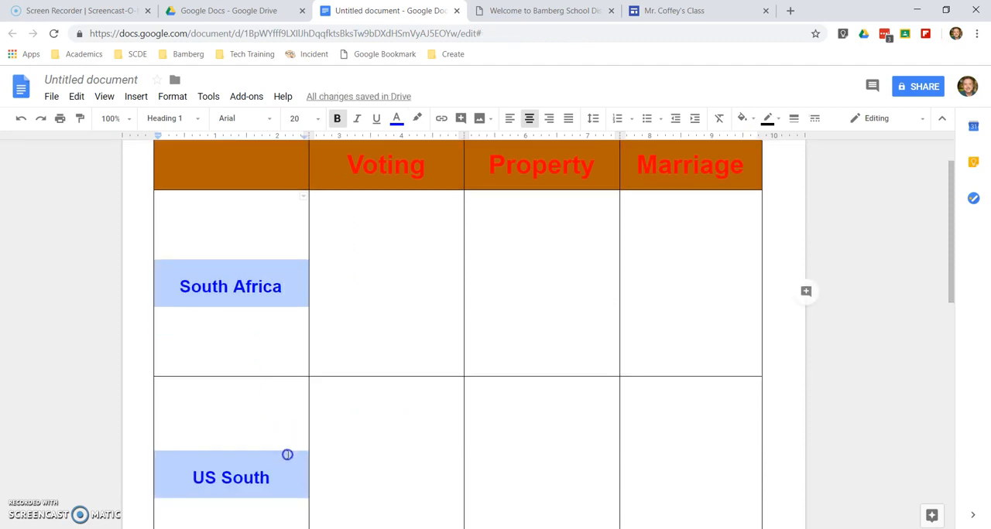
right_click(277, 263)
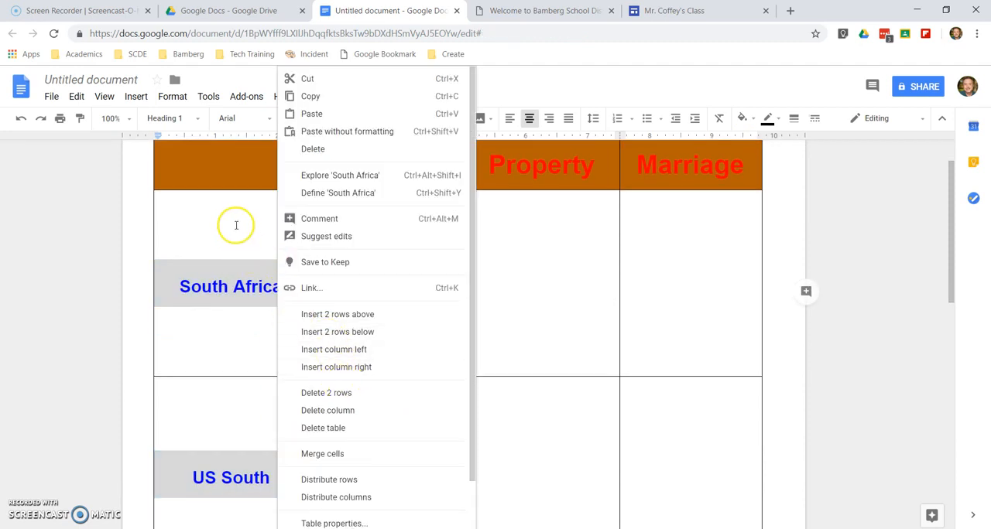
click(334, 524)
click(377, 293)
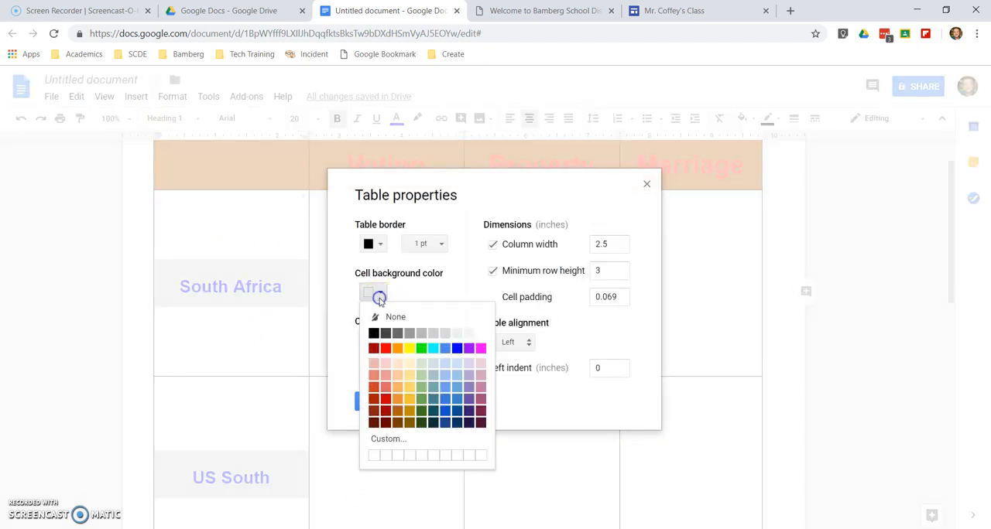
click(396, 363)
click(380, 402)
double_click(383, 355)
scroll(383, 355, up, 1)
drag(347, 231, 690, 234)
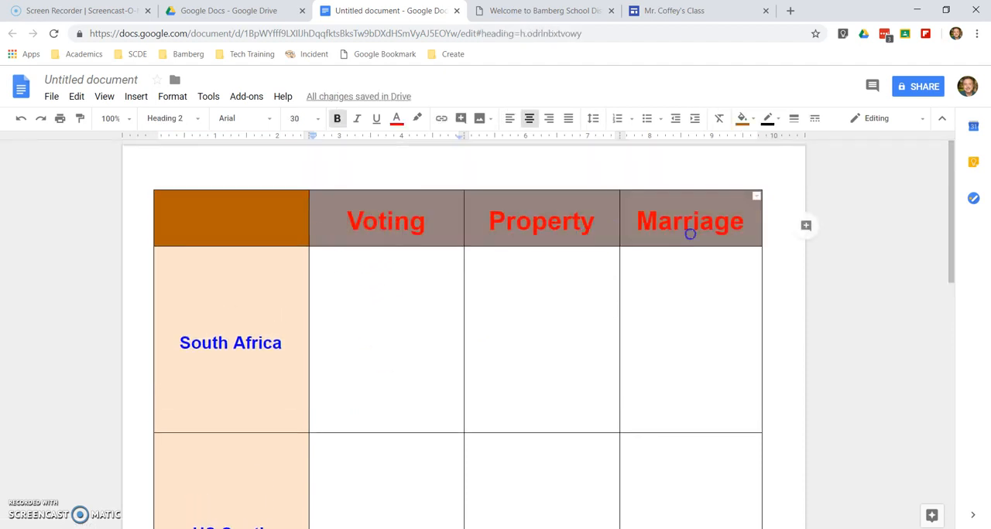
click(394, 122)
click(354, 241)
Set the text color of the Voting heading in the header row to black
click(355, 219)
double_click(363, 222)
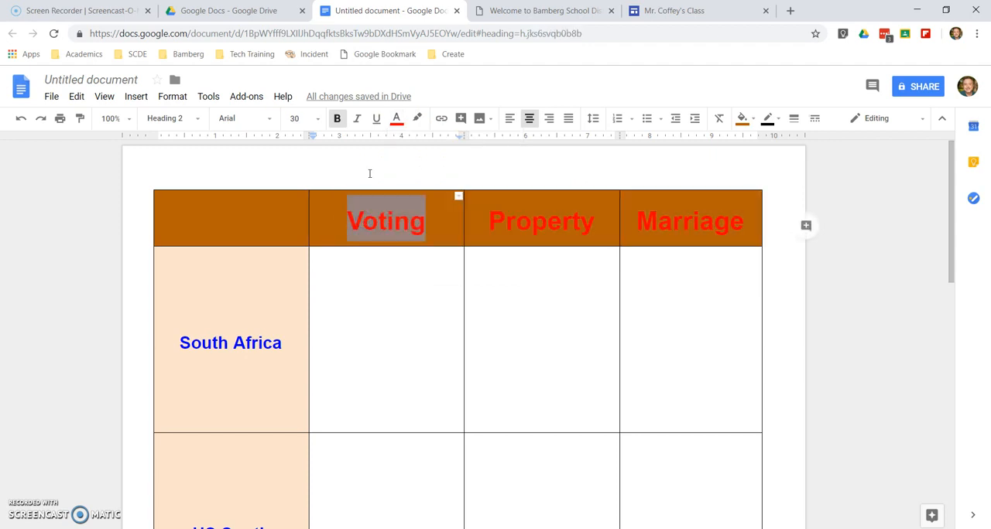
click(398, 122)
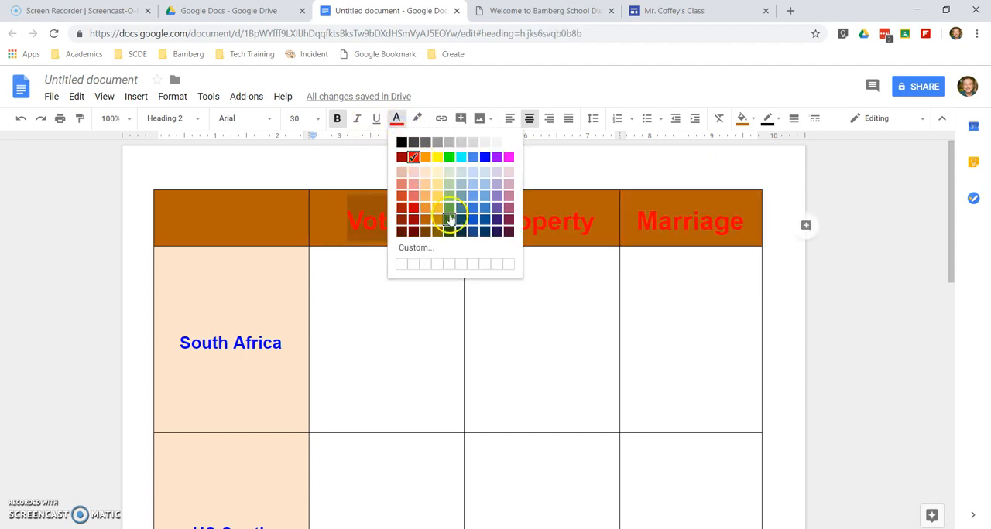
click(401, 143)
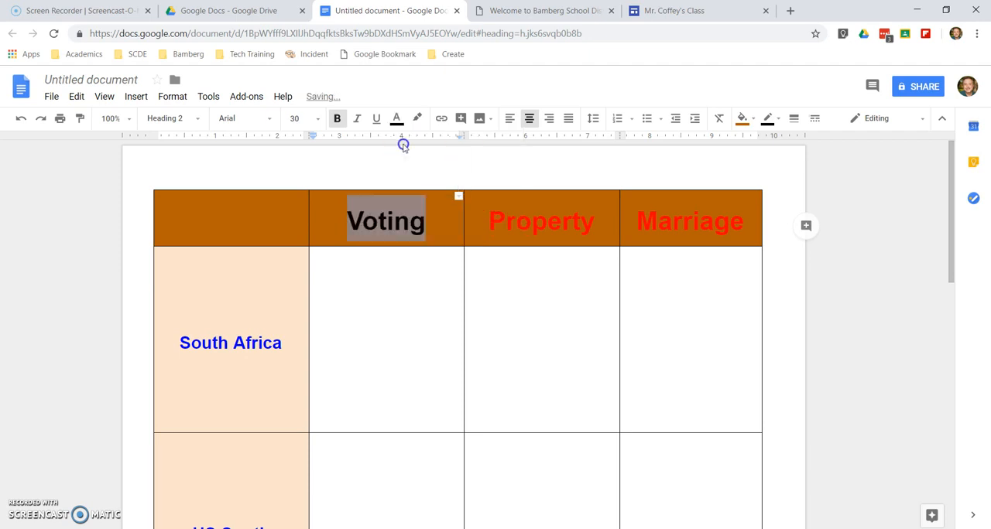
Update the Heading 2 style to match the black Voting heading so it applies to the other column headings
click(201, 120)
mouse_move(274, 302)
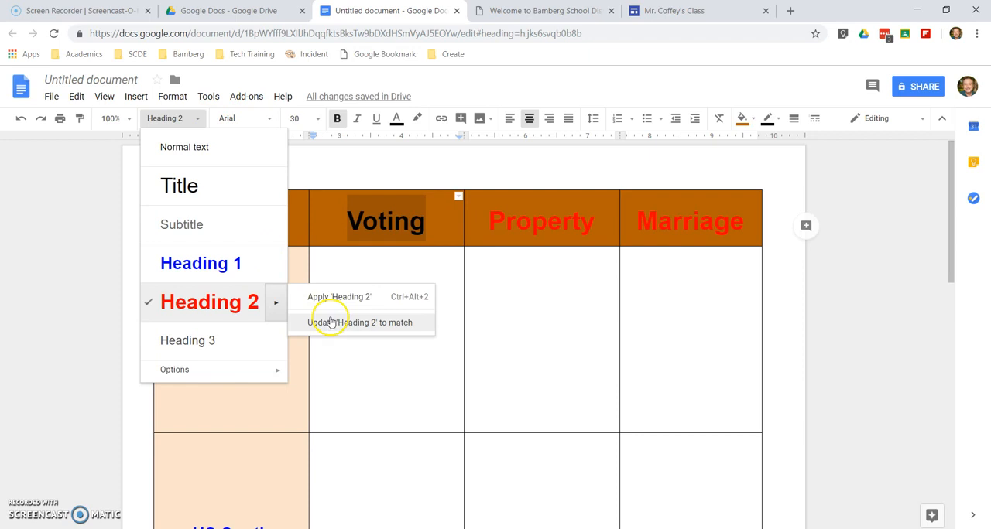
click(333, 326)
click(670, 280)
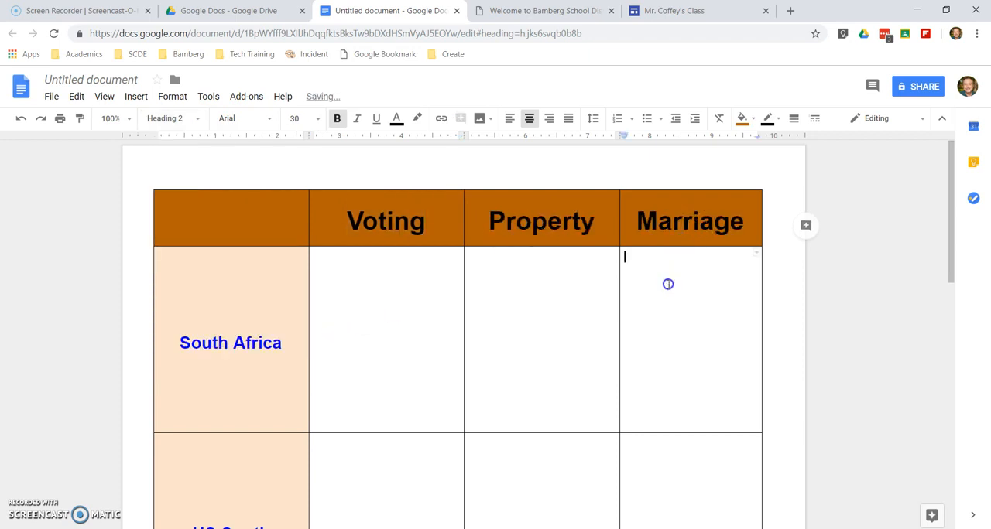
scroll(481, 324, down, 2)
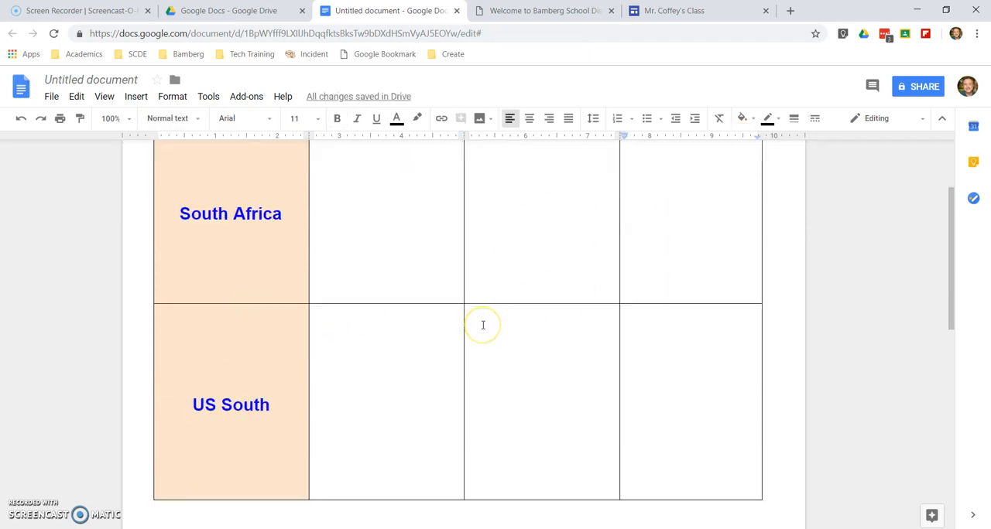
scroll(482, 325, down, 1)
scroll(483, 325, down, 1)
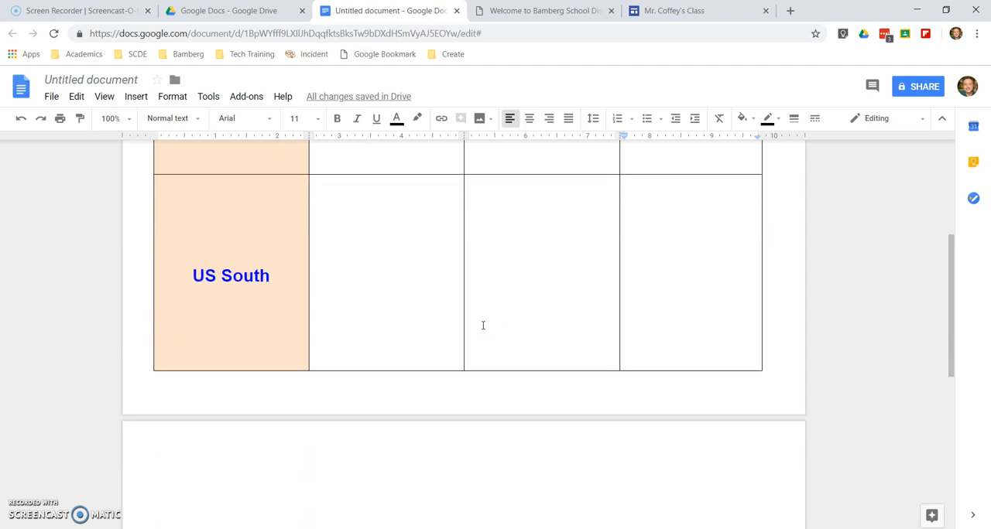
scroll(482, 325, up, 4)
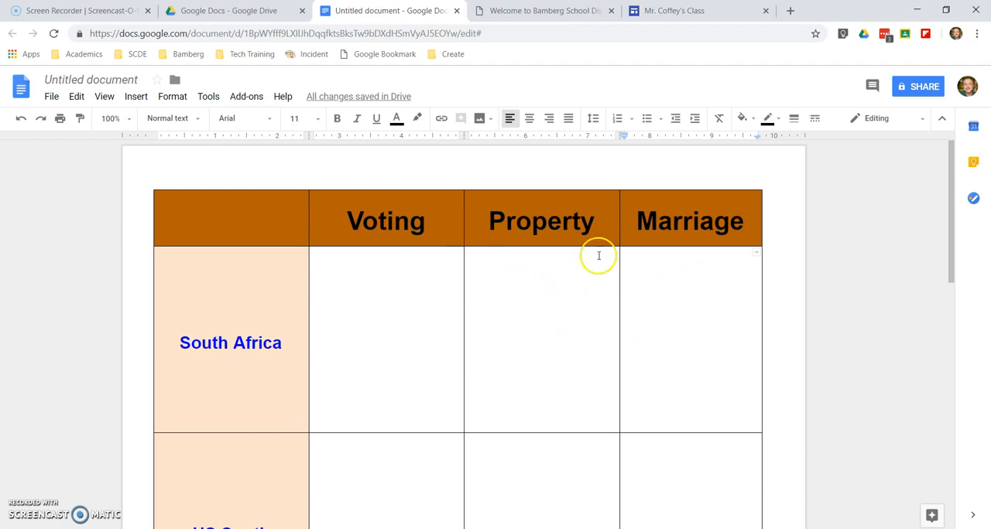
Insert a column to the right of the Marriage column and enter Wealth as its heading
right_click(670, 277)
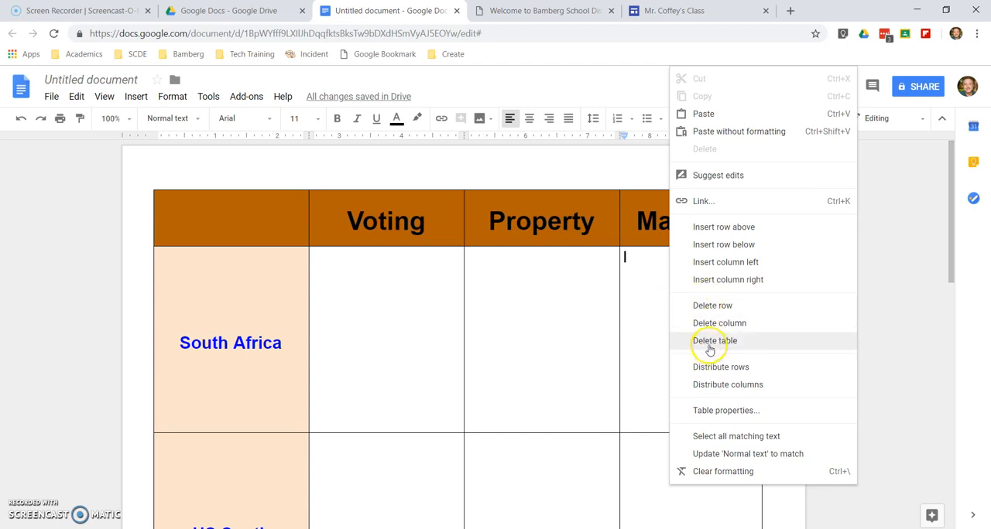
click(713, 283)
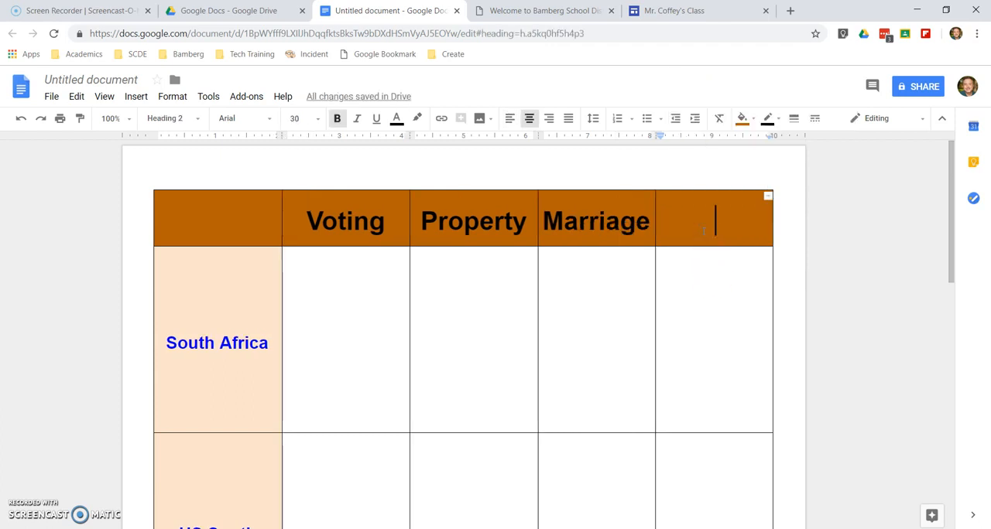
text(Wealth)
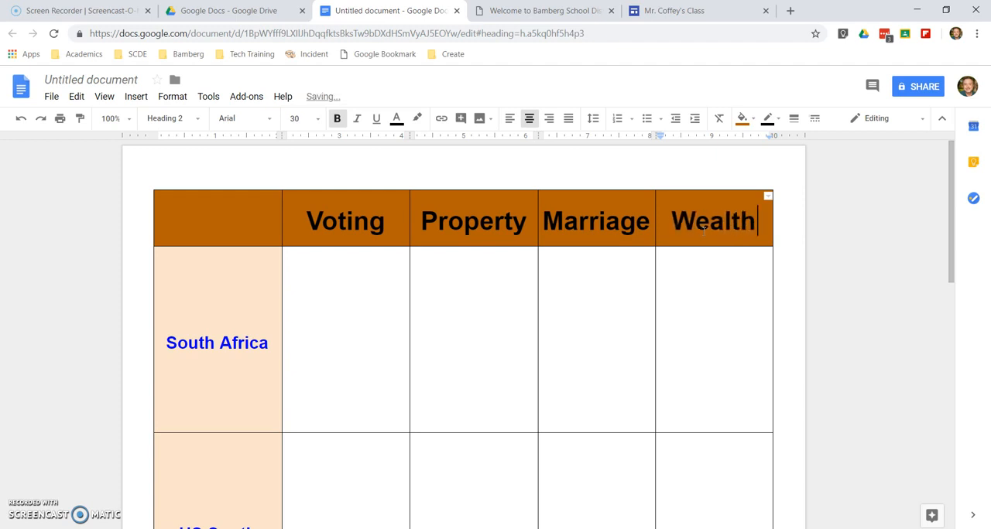
click(696, 315)
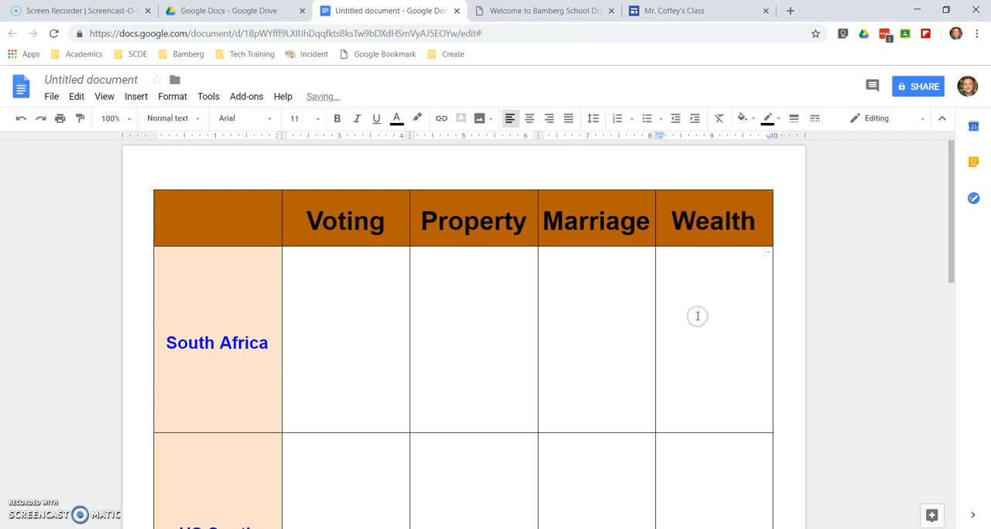
scroll(697, 316, down, 1)
scroll(697, 316, up, 1)
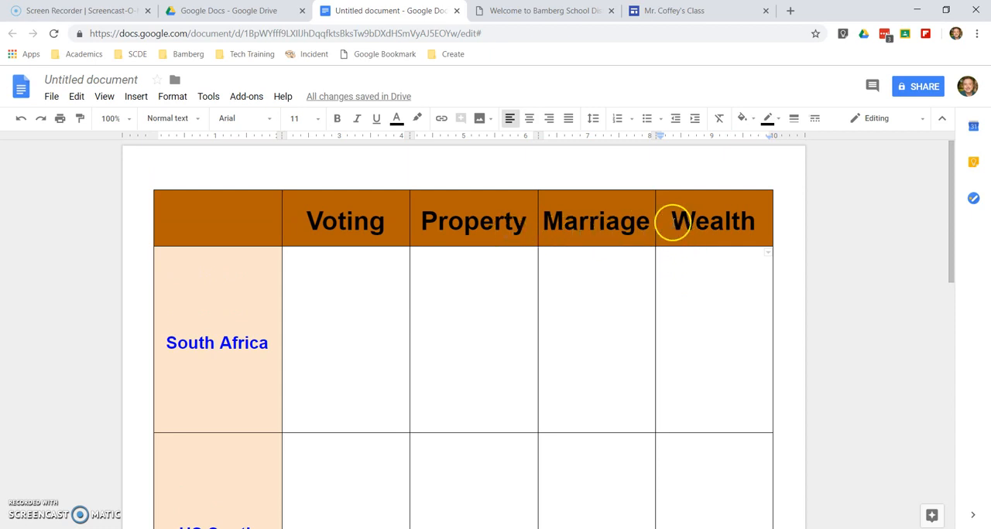
Delete the Property column from the table
click(517, 264)
right_click(517, 263)
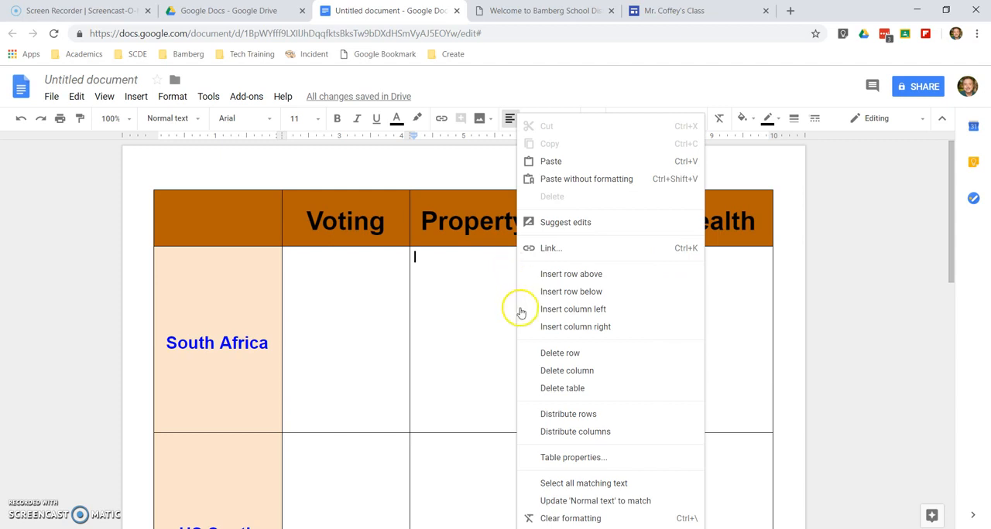
click(547, 371)
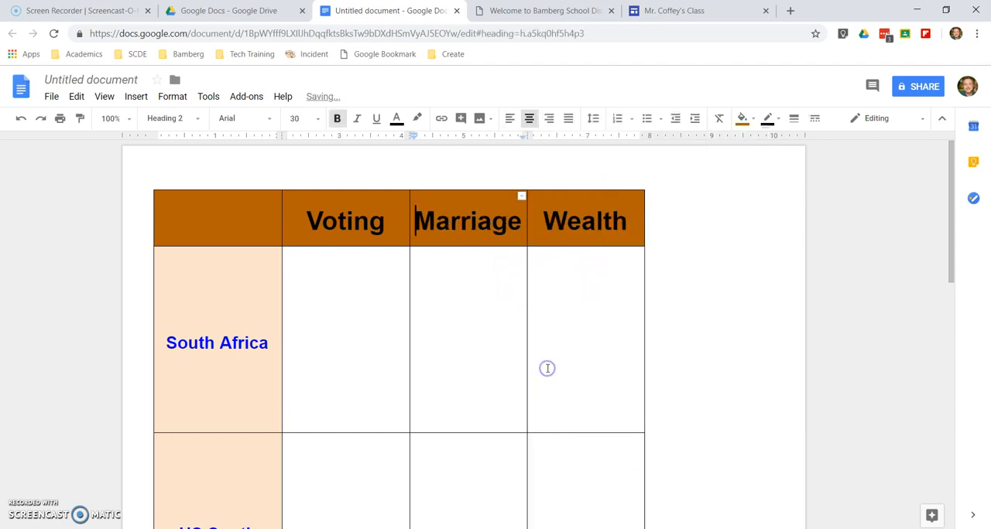
Widen the Voting, Marriage and Wealth columns to about 2.6, 2.1 and 3 inches so the table spans the page
drag(409, 225, 459, 224)
drag(529, 222, 577, 224)
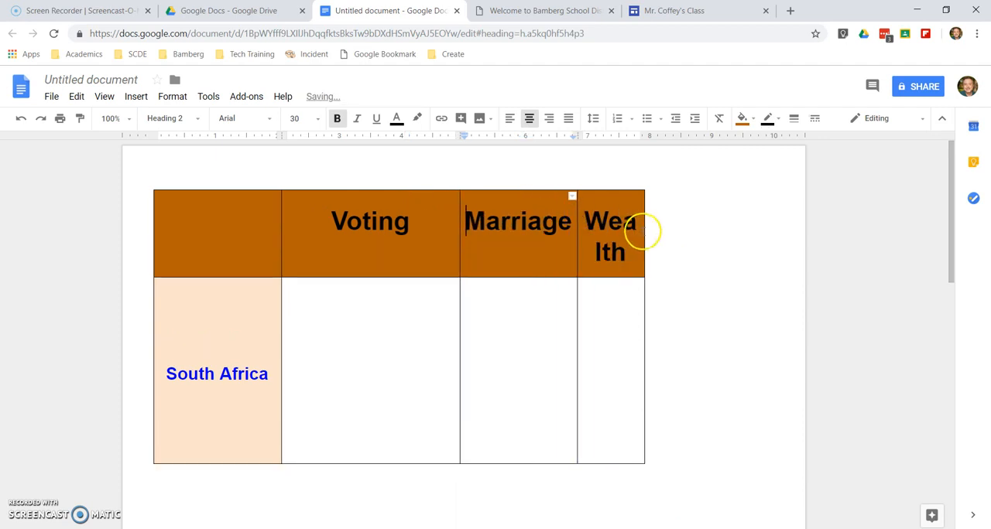
drag(645, 229, 763, 230)
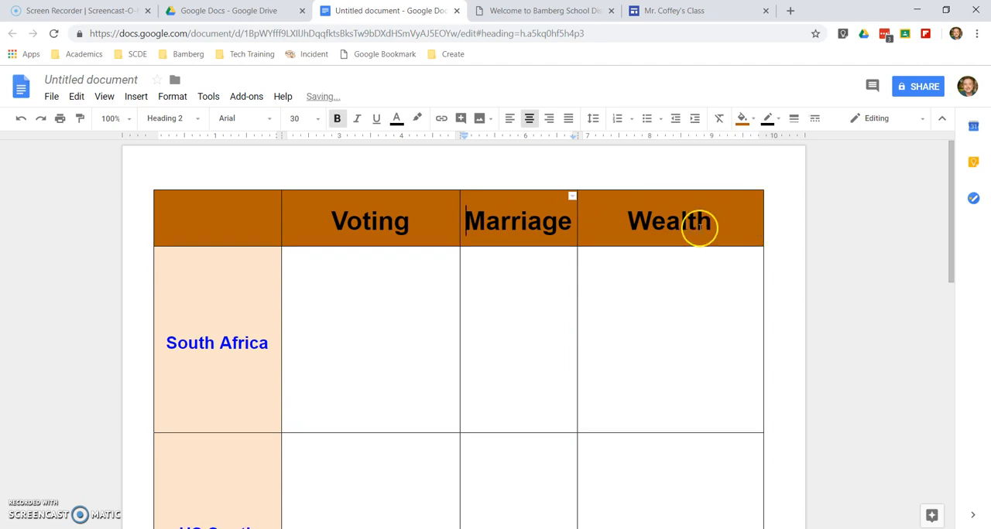
drag(456, 224, 444, 224)
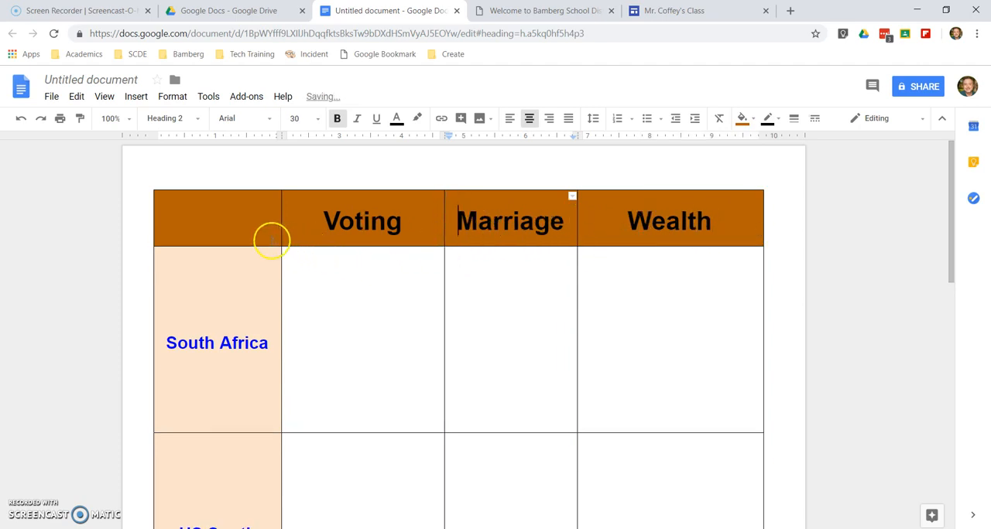
click(575, 219)
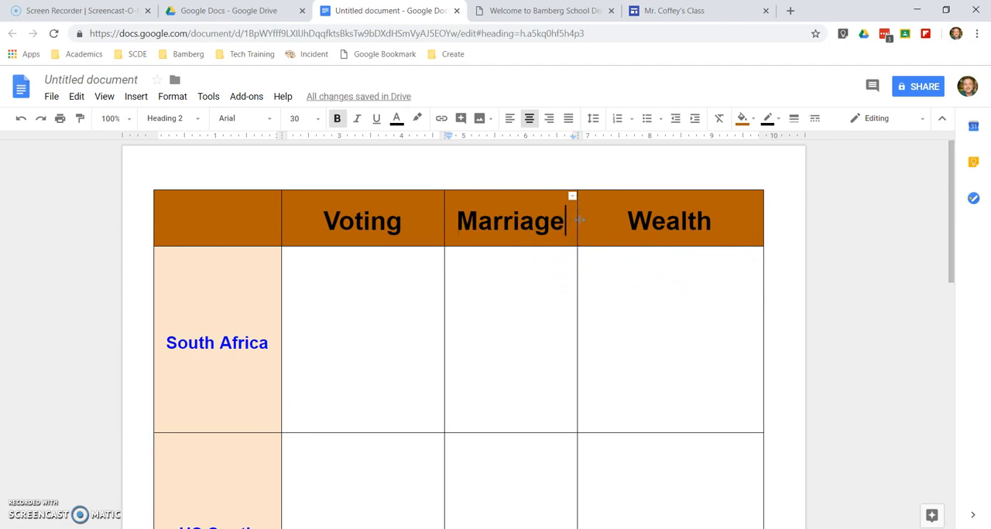